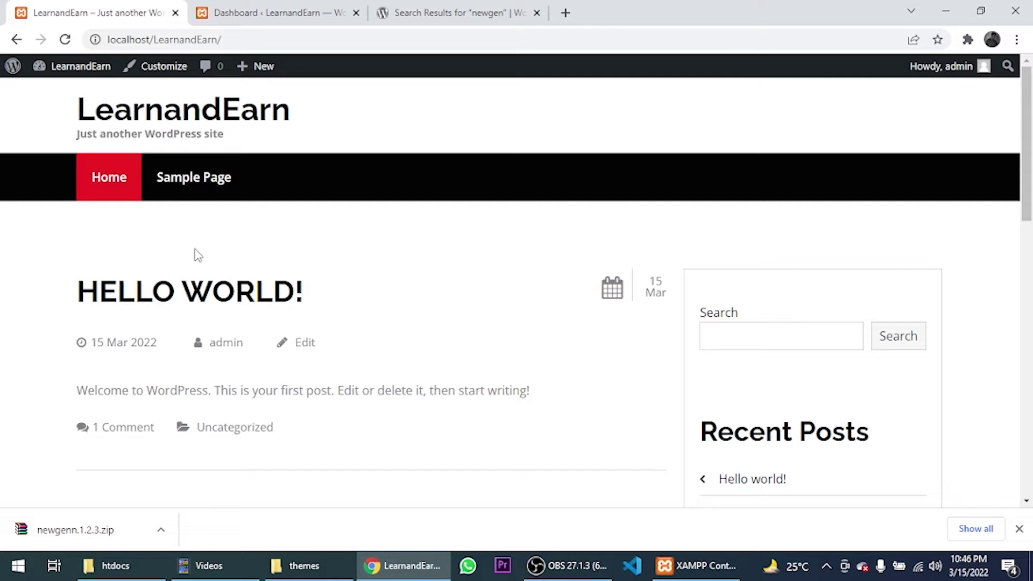
- Open the site's list of pages in the dashboard and move Privacy Policy and Sample Page to the trash
{"action": "left_click", "coordinate": [317, 11]}
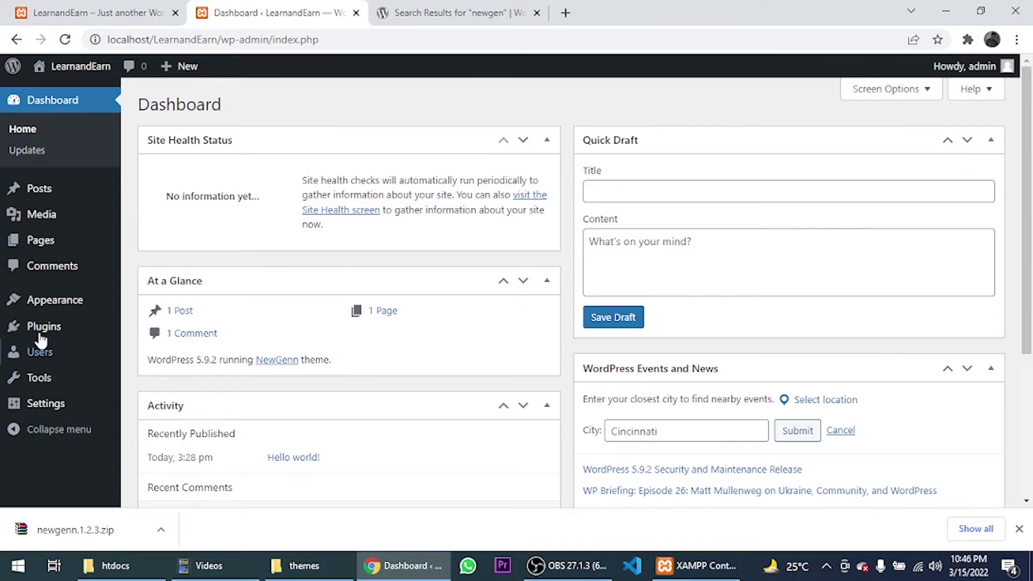
{"action": "mouse_move", "coordinate": [49, 250]}
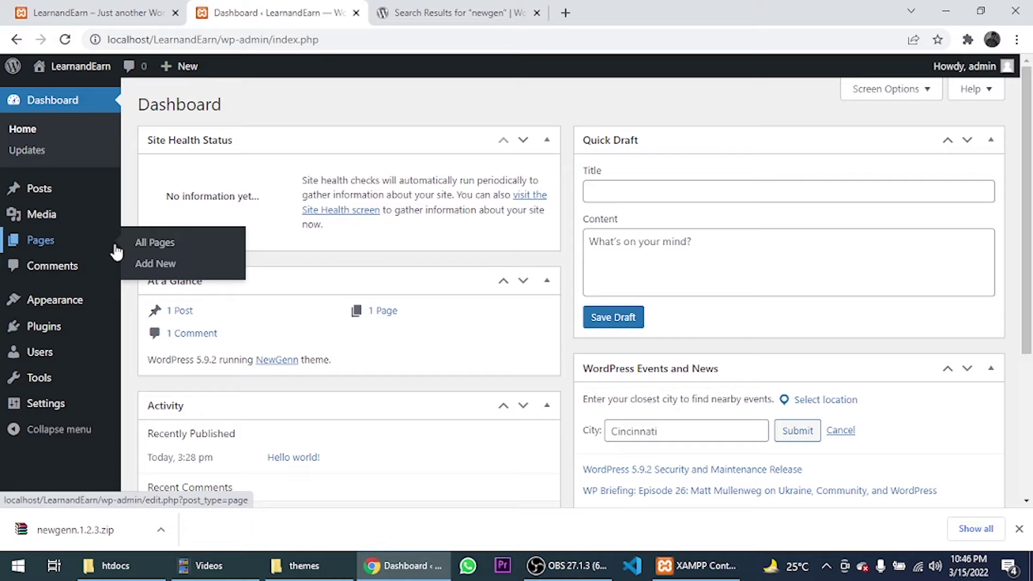
{"action": "left_click", "coordinate": [148, 247]}
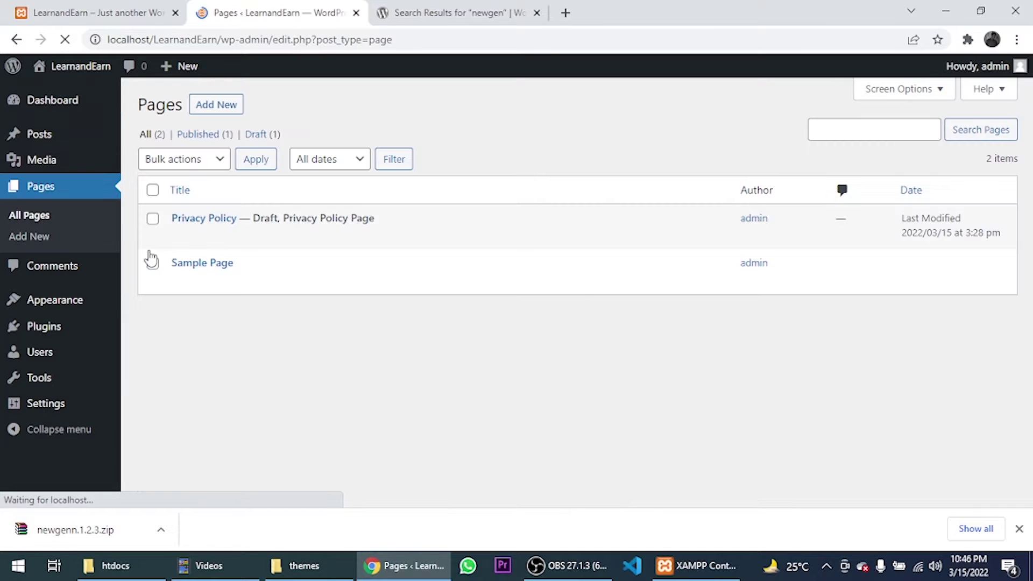
{"action": "mouse_move", "coordinate": [153, 261]}
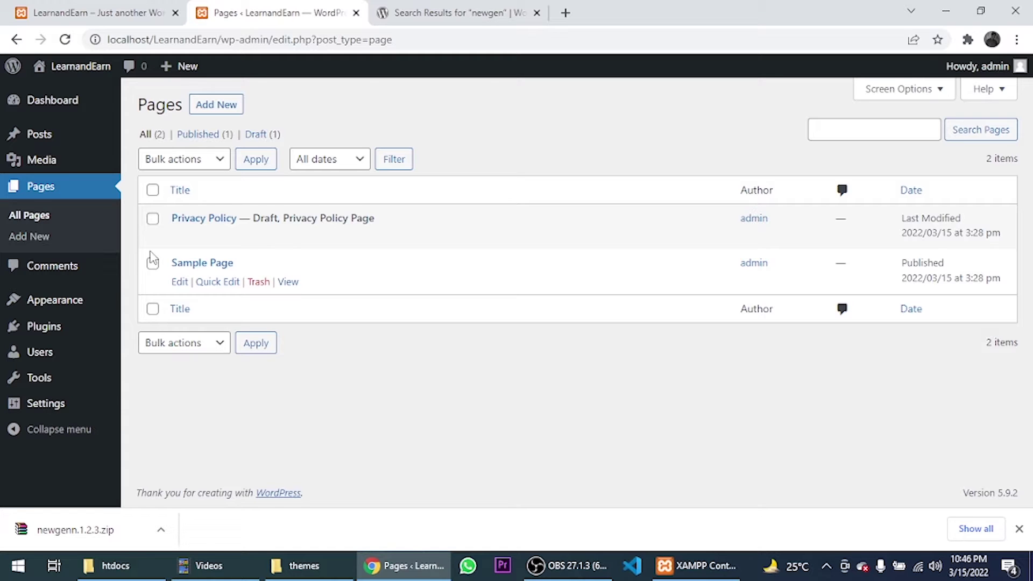
{"action": "mouse_move", "coordinate": [184, 225]}
{"action": "left_click", "coordinate": [152, 264]}
{"action": "left_click", "coordinate": [152, 218]}
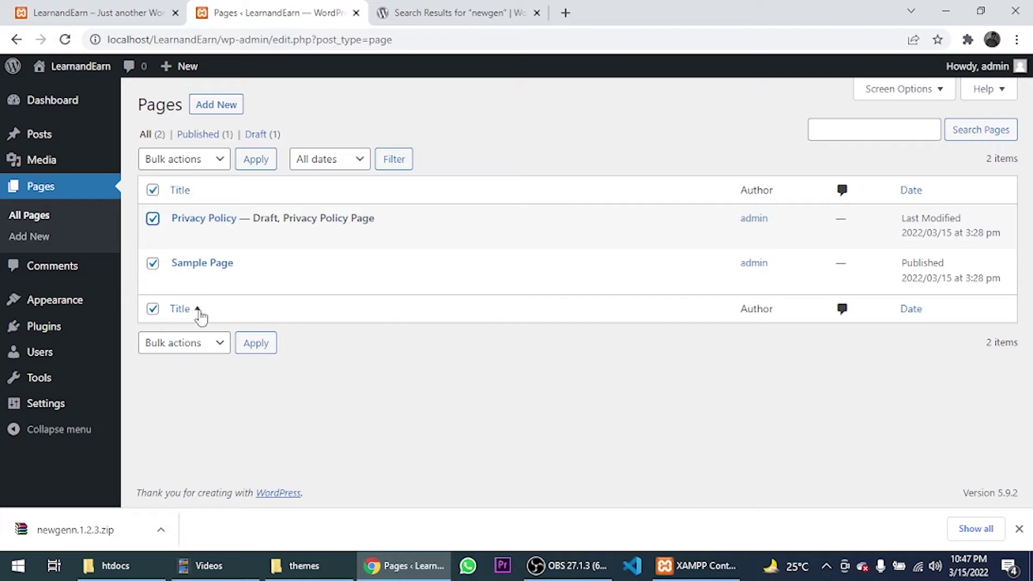
{"action": "left_click", "coordinate": [213, 346]}
{"action": "left_click", "coordinate": [214, 392]}
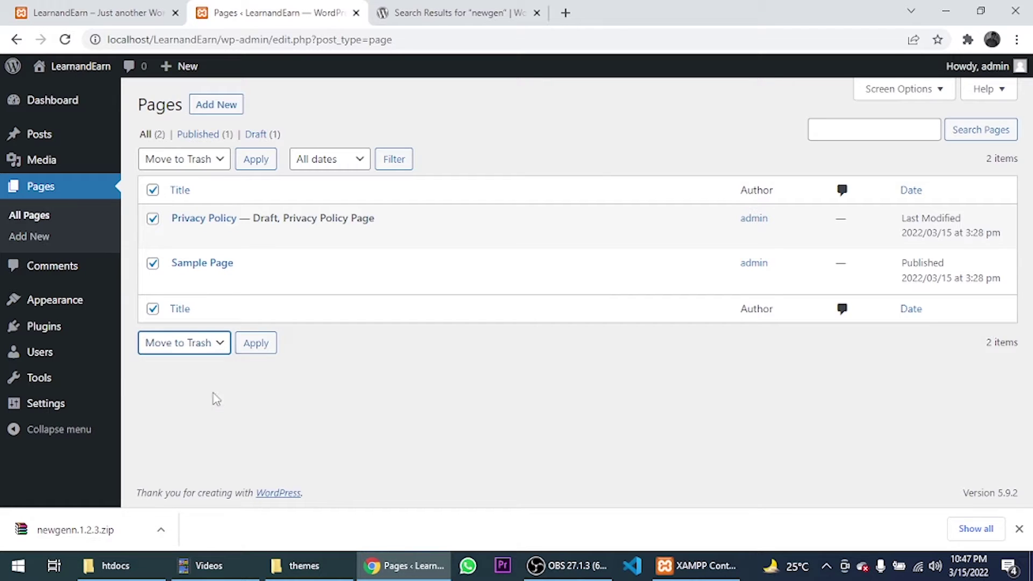
{"action": "left_click", "coordinate": [264, 347]}
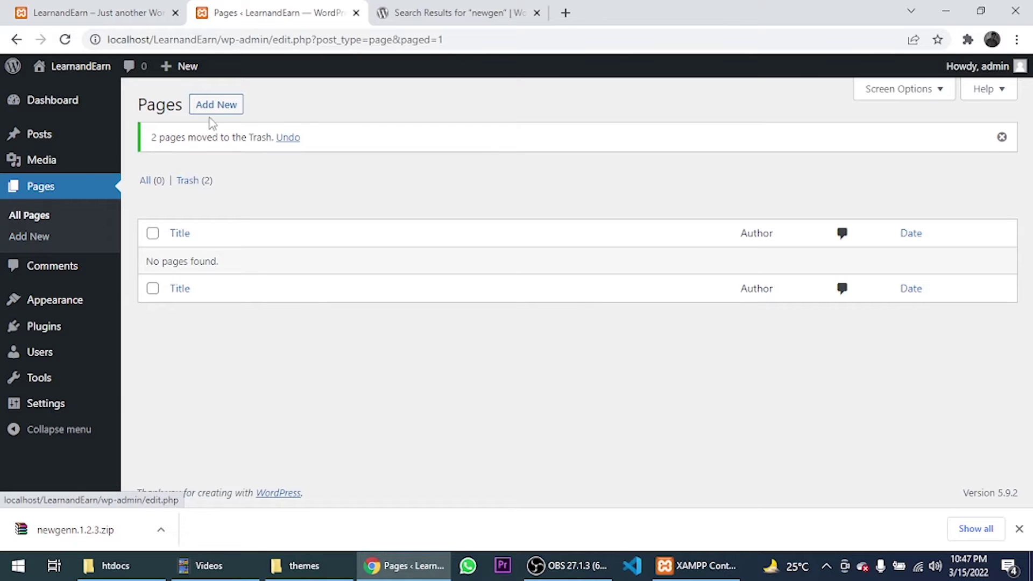
- Add a new page titled Home, publish it and return to the list of pages
{"action": "left_click", "coordinate": [235, 105]}
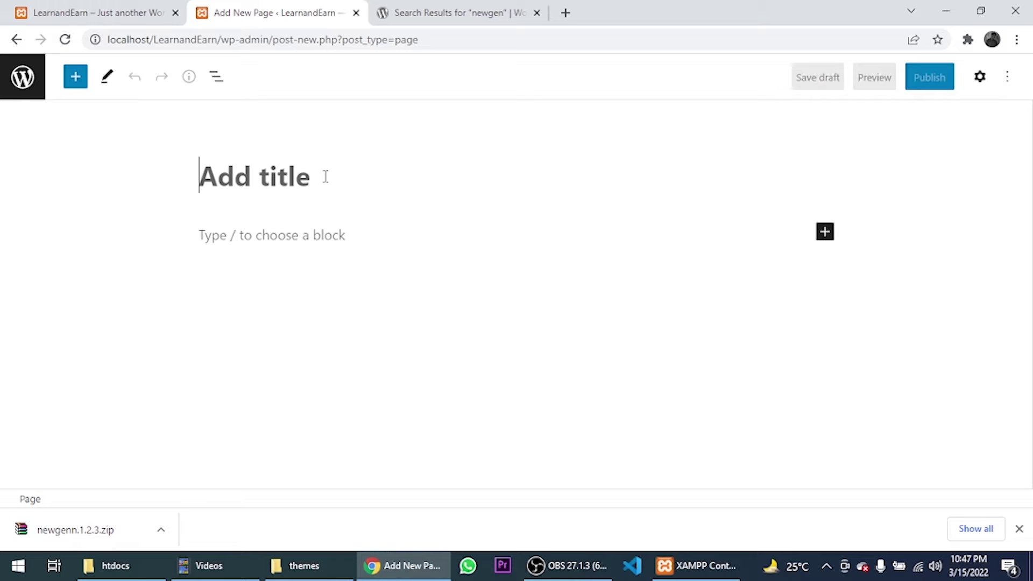
{"action": "type", "text": "Home"}
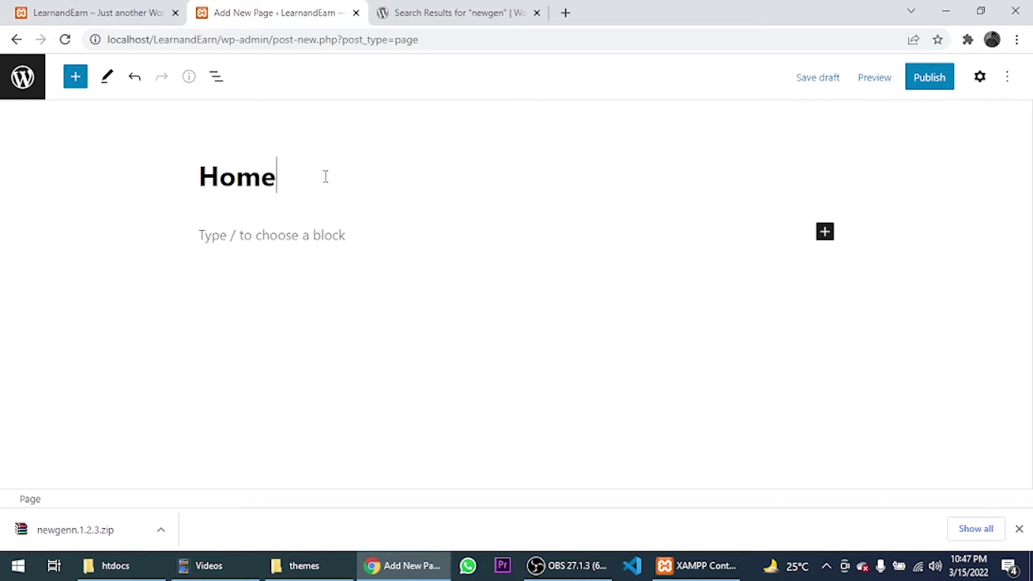
{"action": "left_click", "coordinate": [265, 239]}
{"action": "left_click", "coordinate": [917, 81]}
{"action": "left_click", "coordinate": [901, 77]}
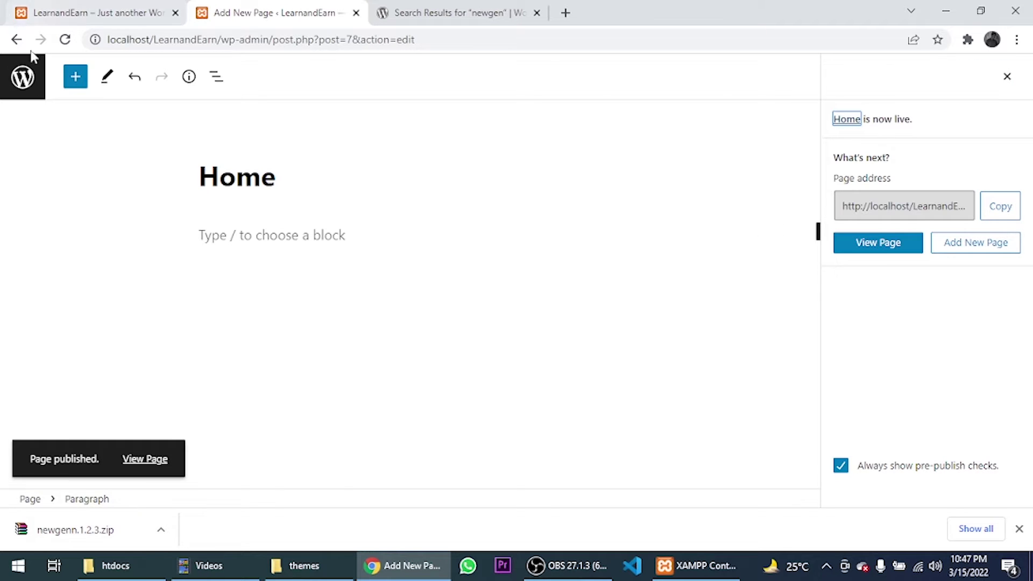
{"action": "left_click", "coordinate": [30, 76]}
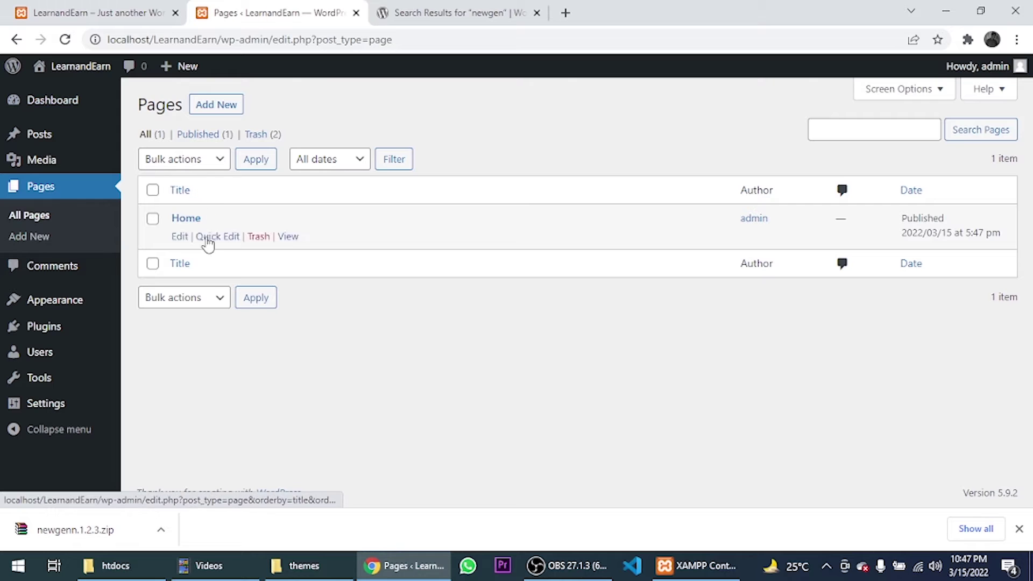
- Add a new page titled About Us, publish it and return to the list of pages
{"action": "left_click", "coordinate": [217, 112]}
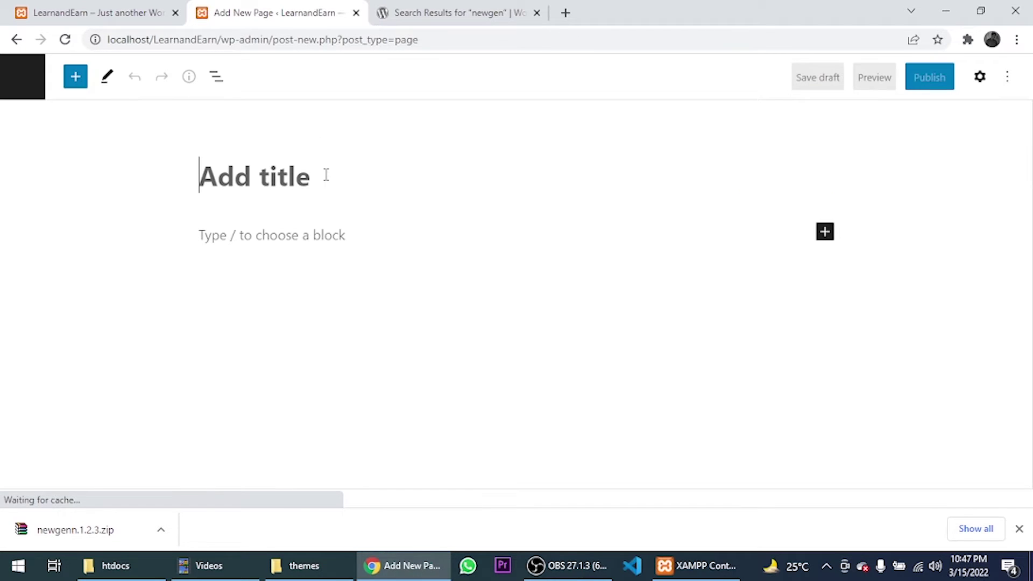
{"action": "type", "text": "Abous"}
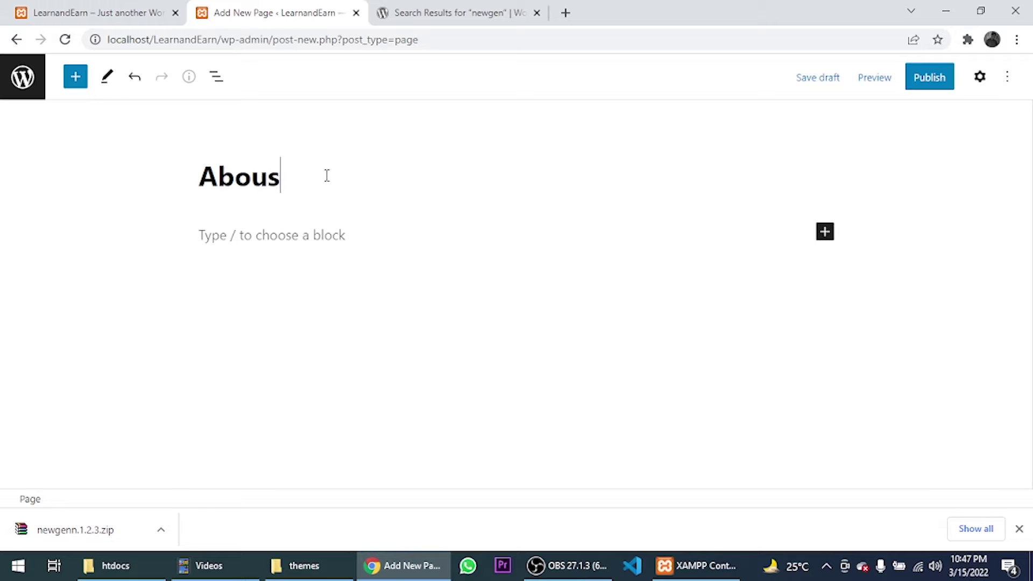
{"action": "key", "text": "BackSpace"}
{"action": "type", "text": "t Us"}
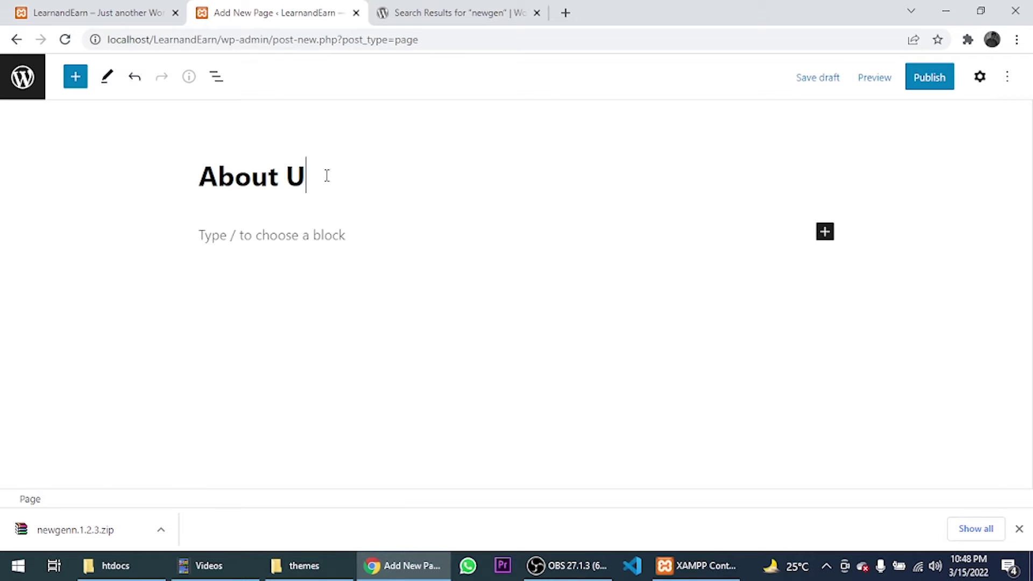
{"action": "left_click", "coordinate": [929, 78]}
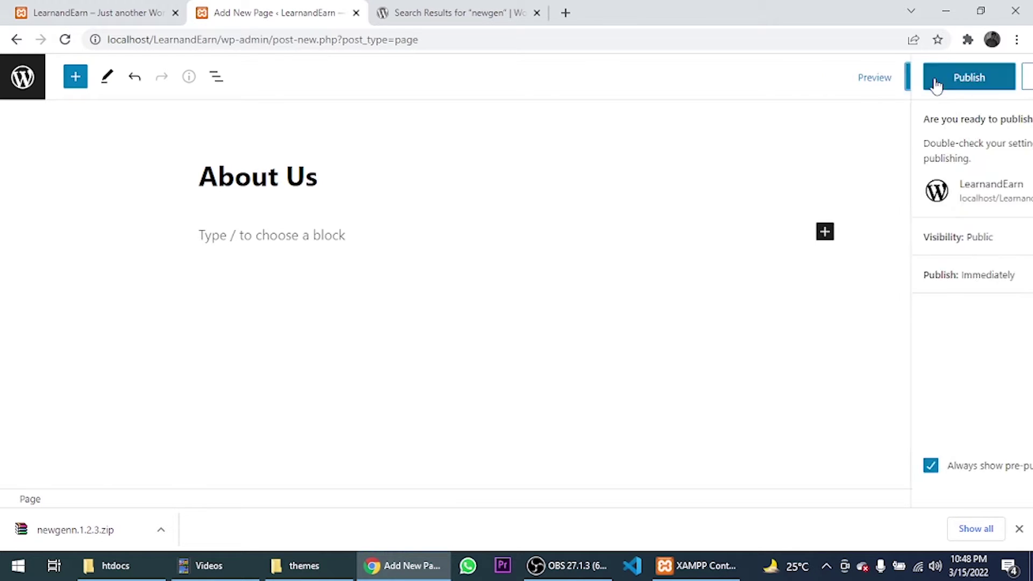
{"action": "left_click", "coordinate": [876, 76]}
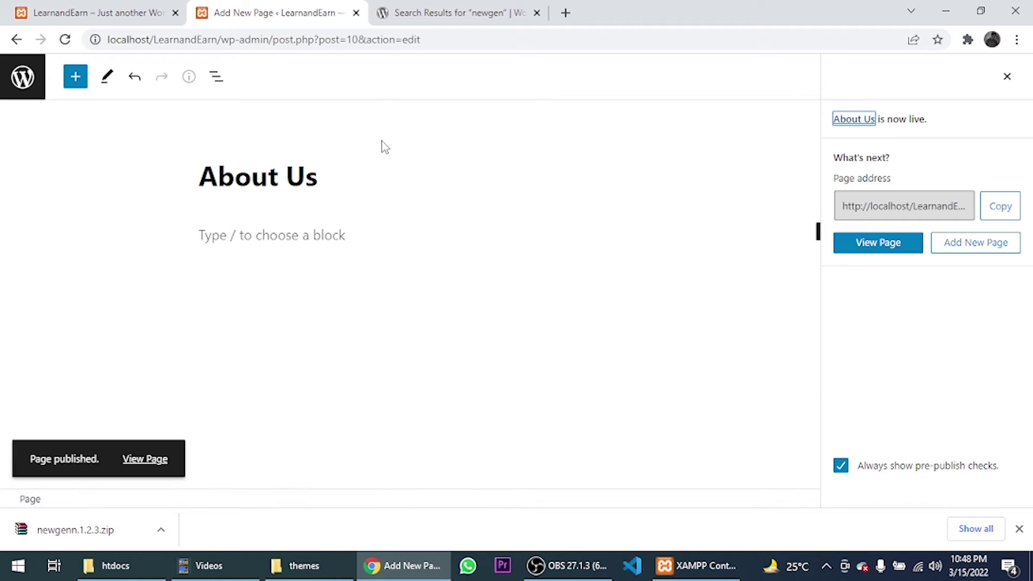
{"action": "left_click", "coordinate": [23, 77]}
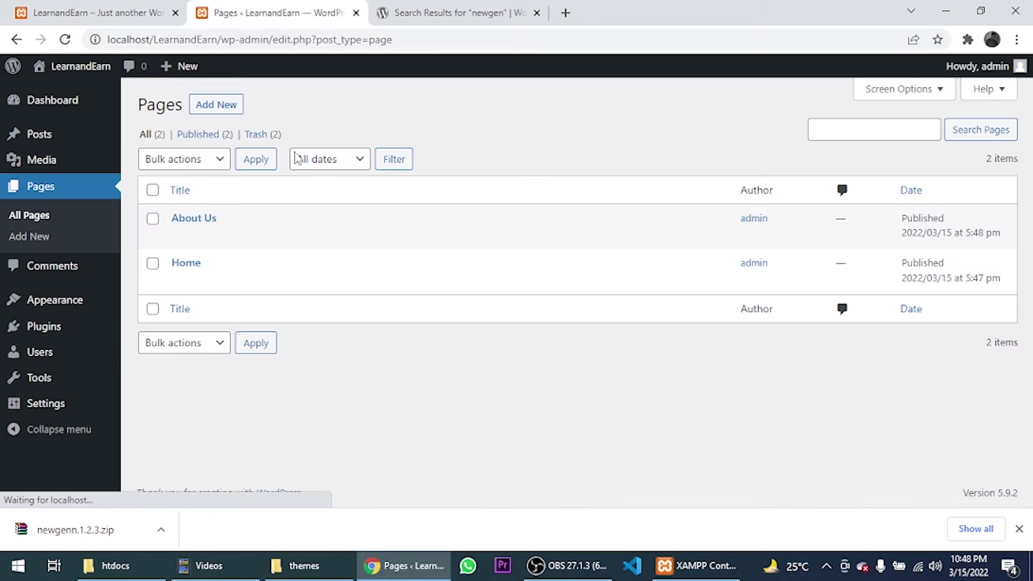
- Add a new page titled Course, publish it and return to the list of pages
{"action": "left_click", "coordinate": [215, 104]}
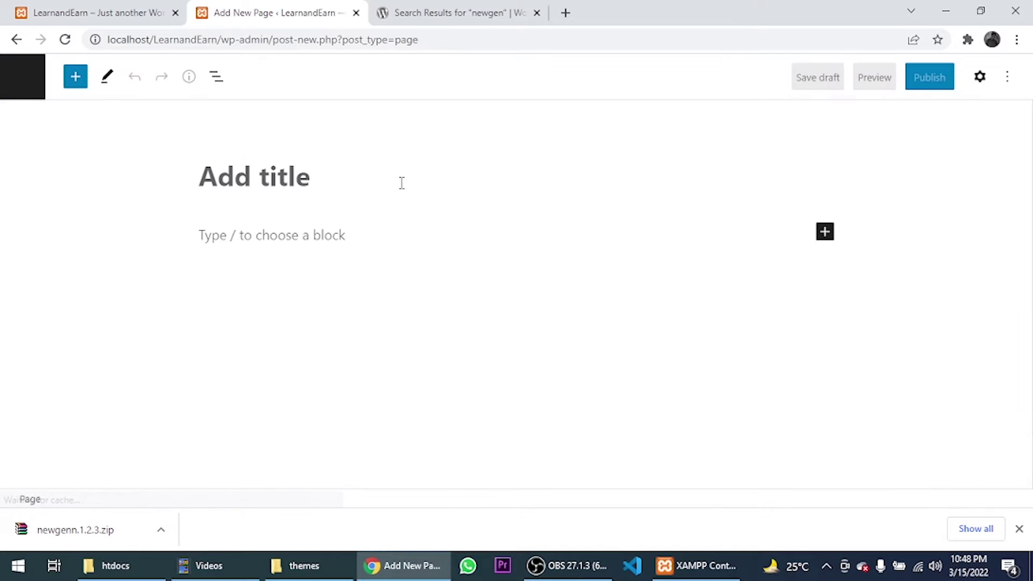
{"action": "type", "text": "Course"}
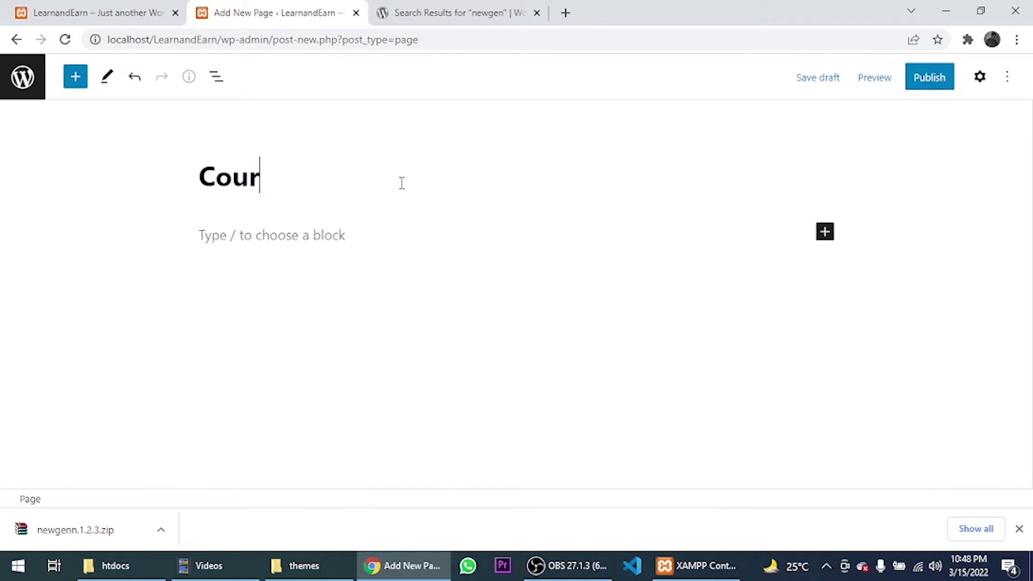
{"action": "left_click", "coordinate": [939, 83]}
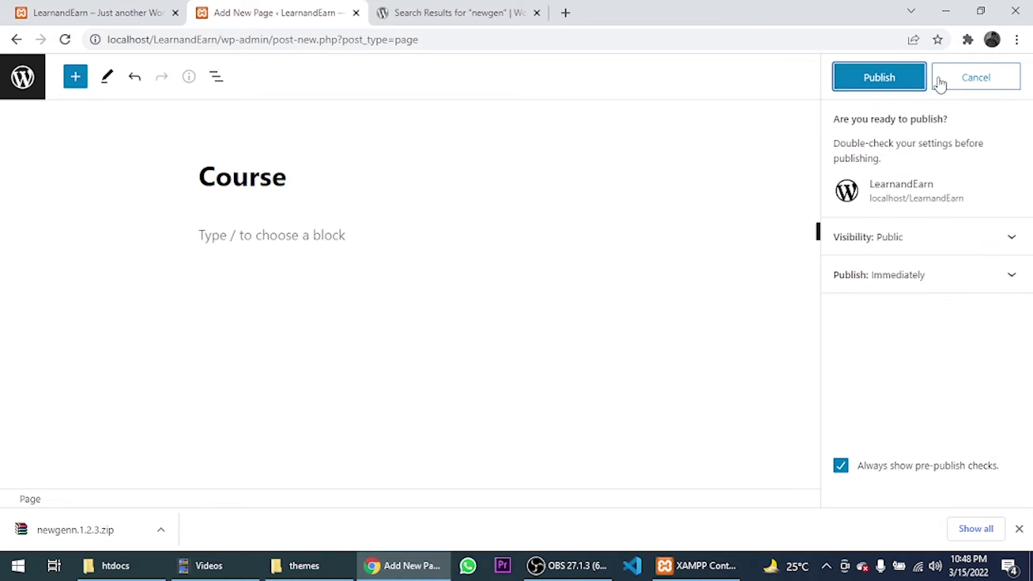
{"action": "left_click", "coordinate": [890, 82]}
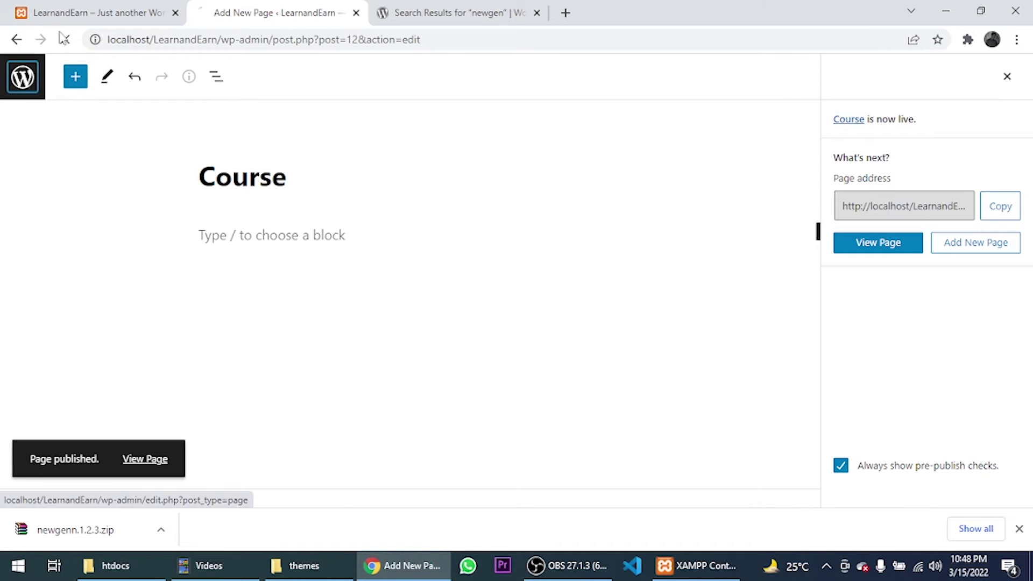
{"action": "left_click", "coordinate": [23, 77]}
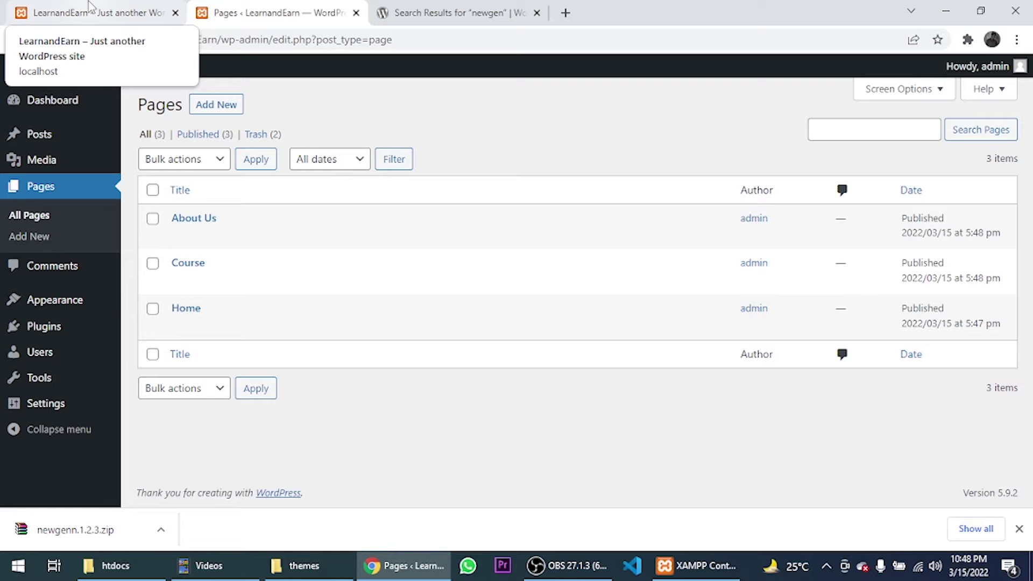
- Reload the live LearnandEarn site and check the About Us and Course links in its navigation bar
{"action": "left_click", "coordinate": [90, 8]}
{"action": "left_click", "coordinate": [64, 41]}
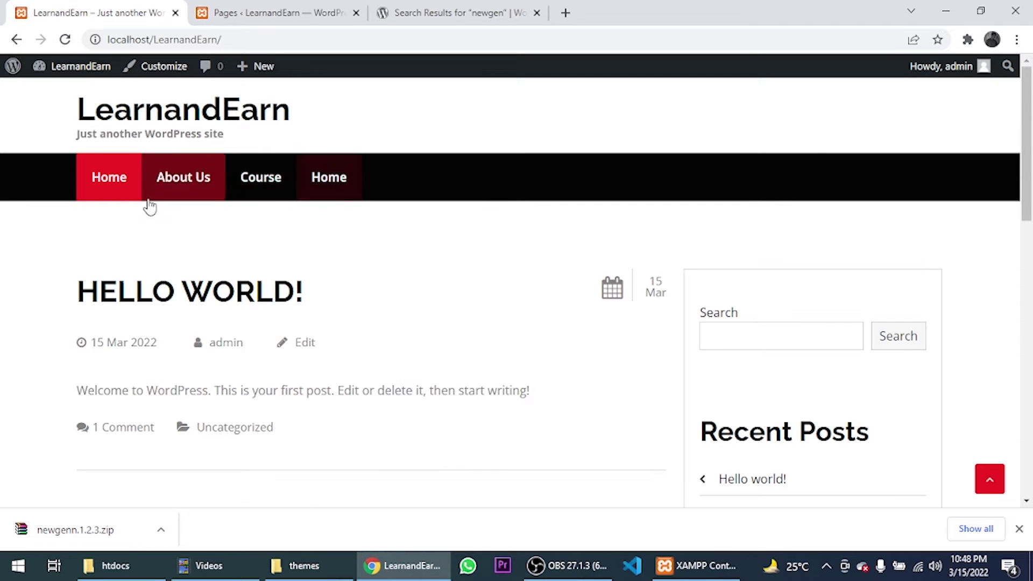
{"action": "left_click", "coordinate": [175, 191]}
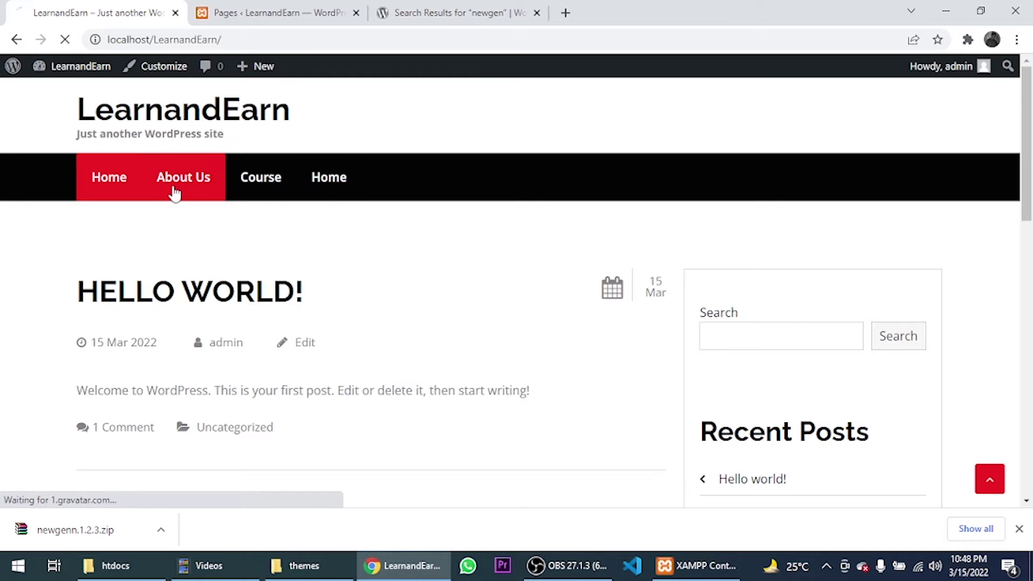
{"action": "left_click", "coordinate": [243, 185]}
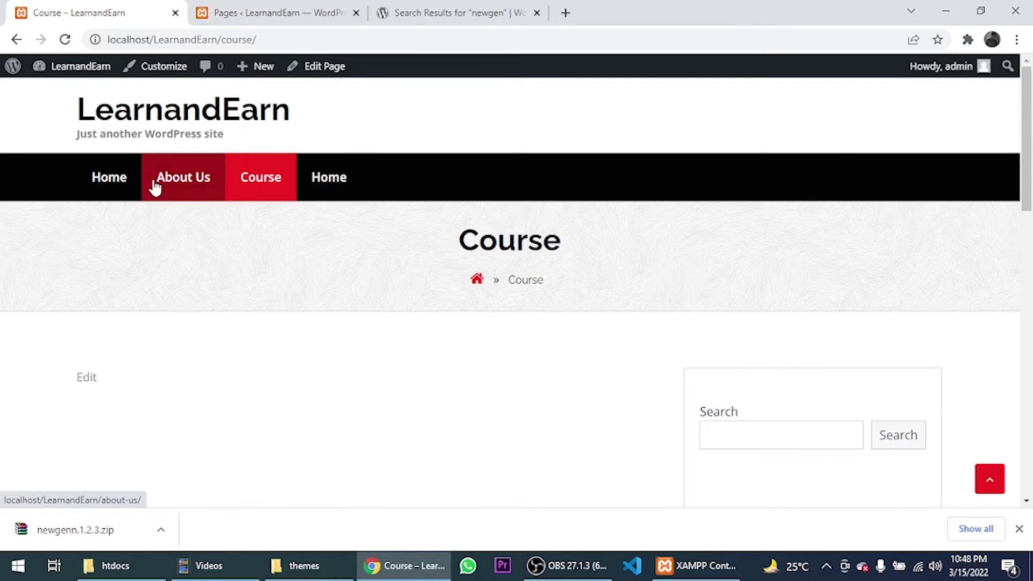
- Return to the dashboard, open the menu editor for the site's appearance and name the first menu Top Menu
{"action": "left_click", "coordinate": [290, 7]}
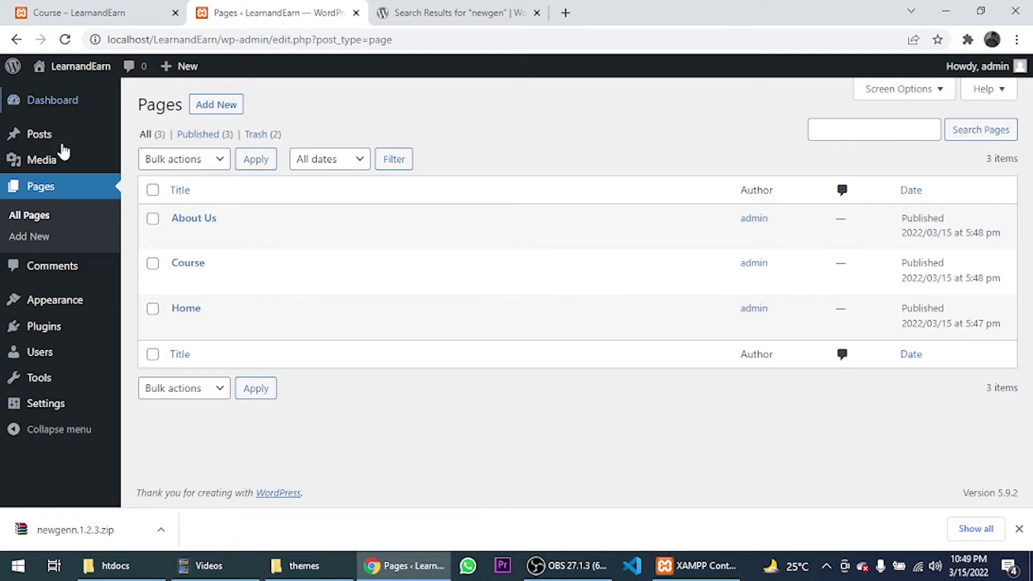
{"action": "left_click", "coordinate": [54, 301]}
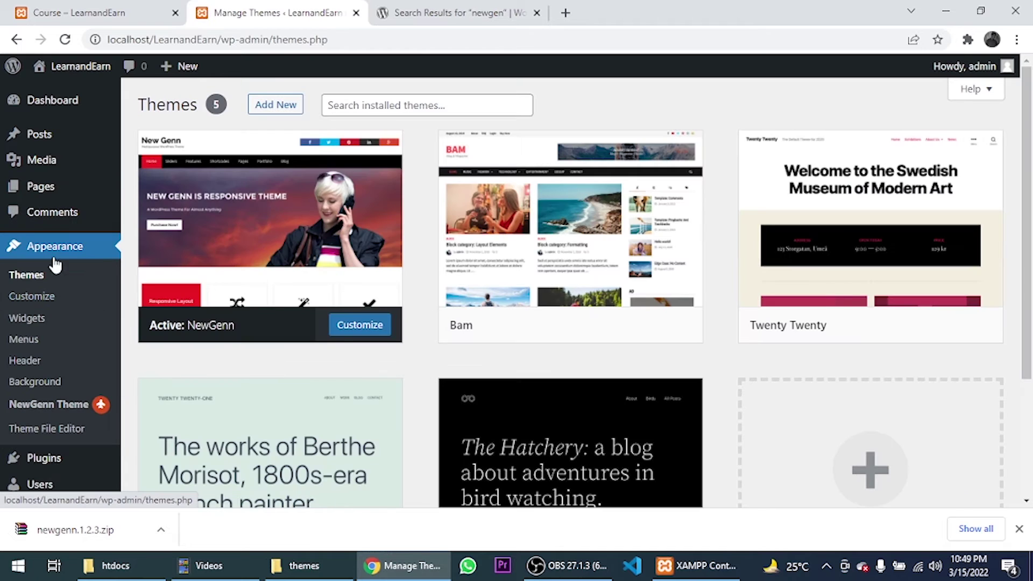
{"action": "left_click", "coordinate": [23, 339]}
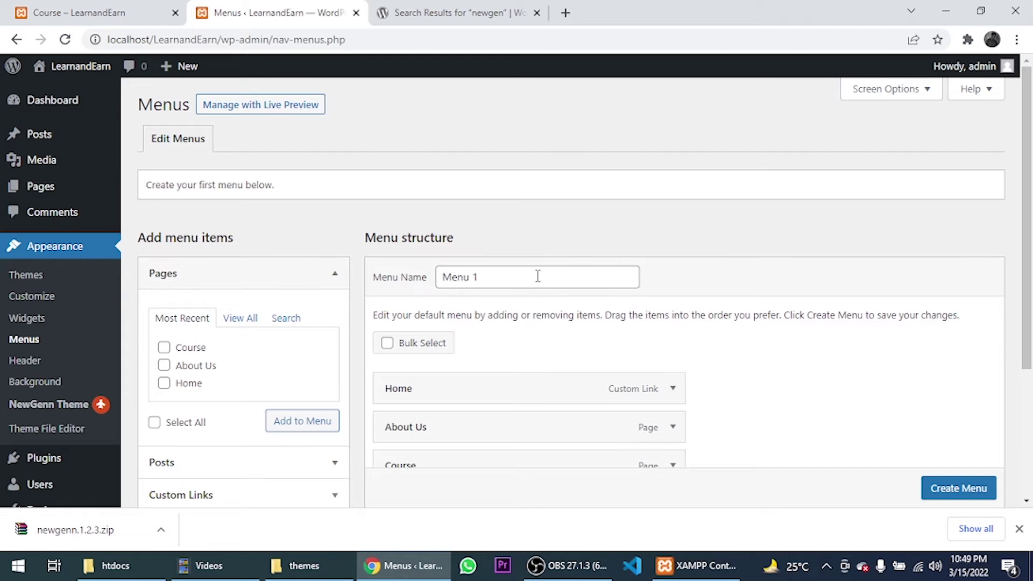
{"action": "left_click_drag", "start_coordinate": [536, 277], "coordinate": [337, 297]}
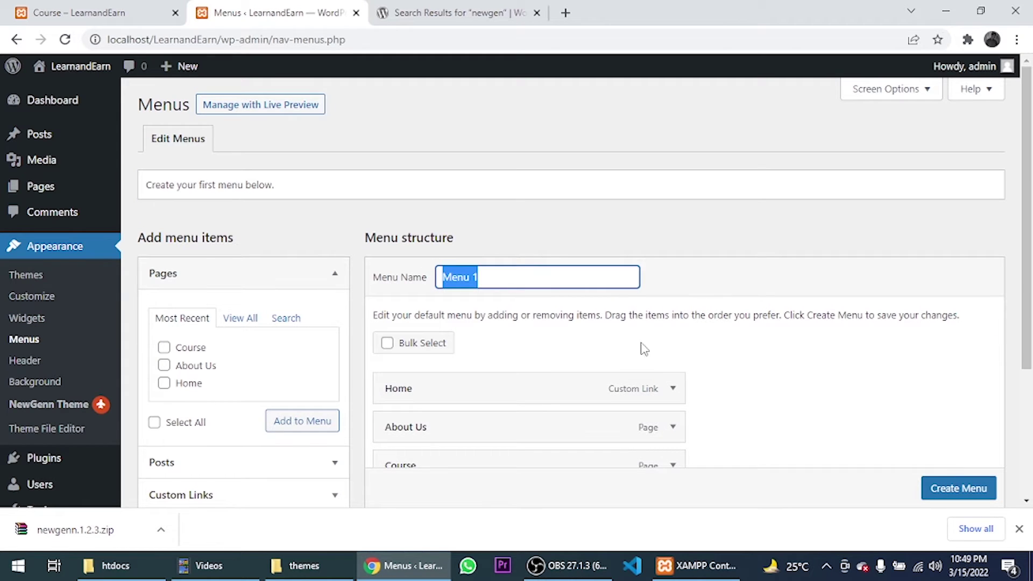
{"action": "type", "text": "To"}
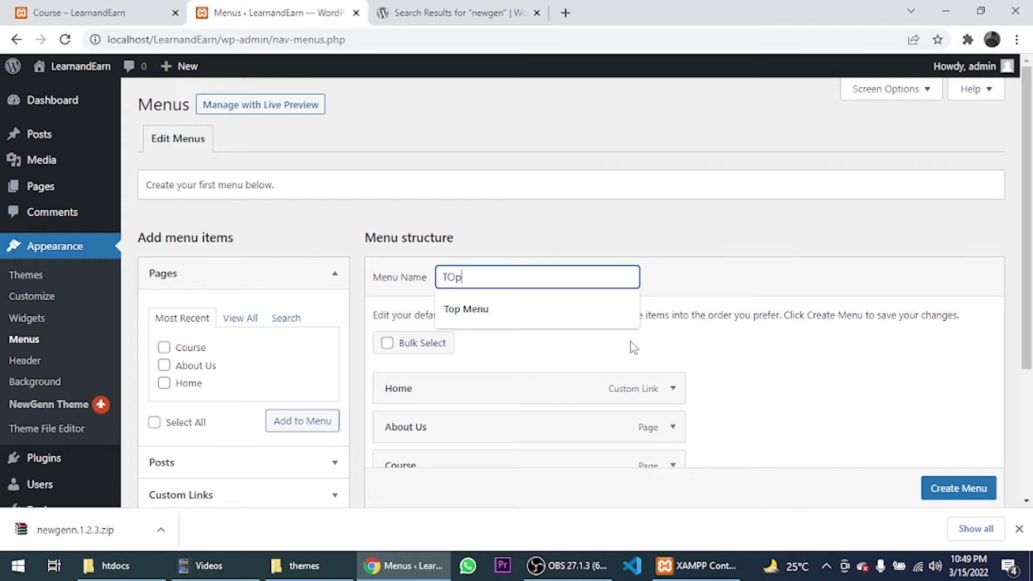
{"action": "key", "text": "BackSpace"}
{"action": "key", "text": "Down"}
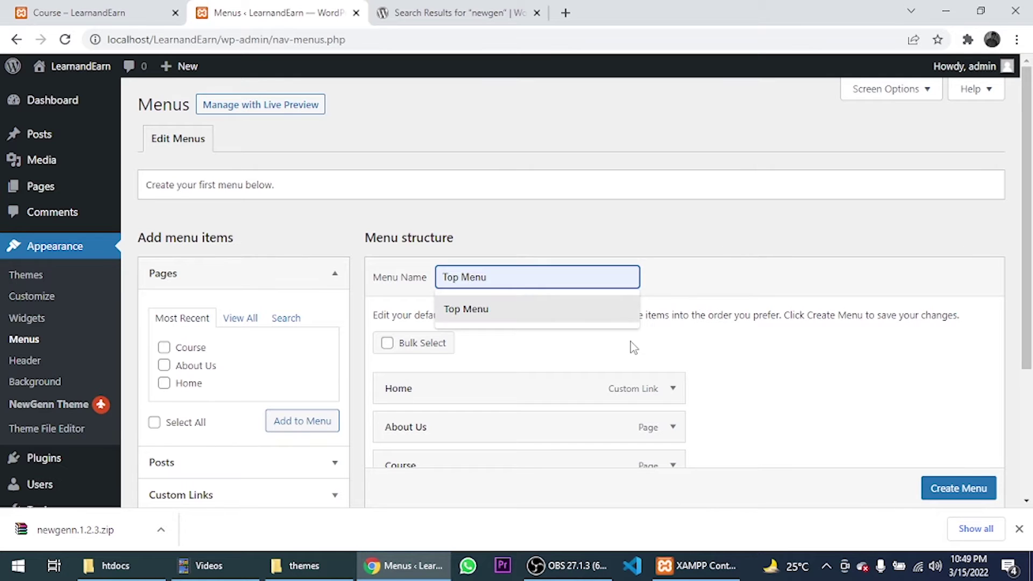
{"action": "key", "text": "Return"}
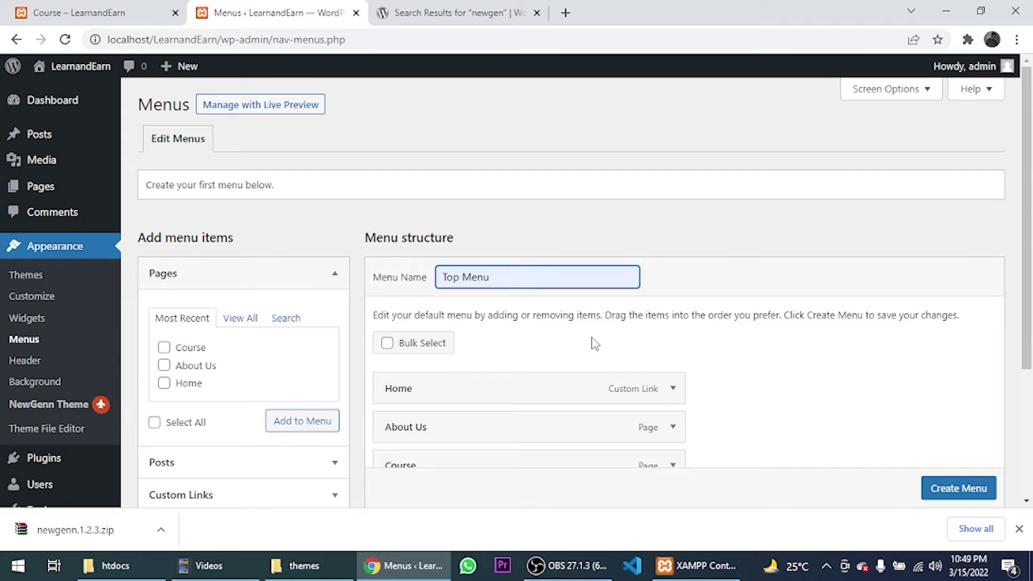
- Review the default items in the menu structure and create the menu with them
{"action": "scroll", "coordinate": [595, 344], "scroll_direction": "down", "scroll_amount": 4}
{"action": "scroll", "coordinate": [594, 344], "scroll_direction": "up", "scroll_amount": 4}
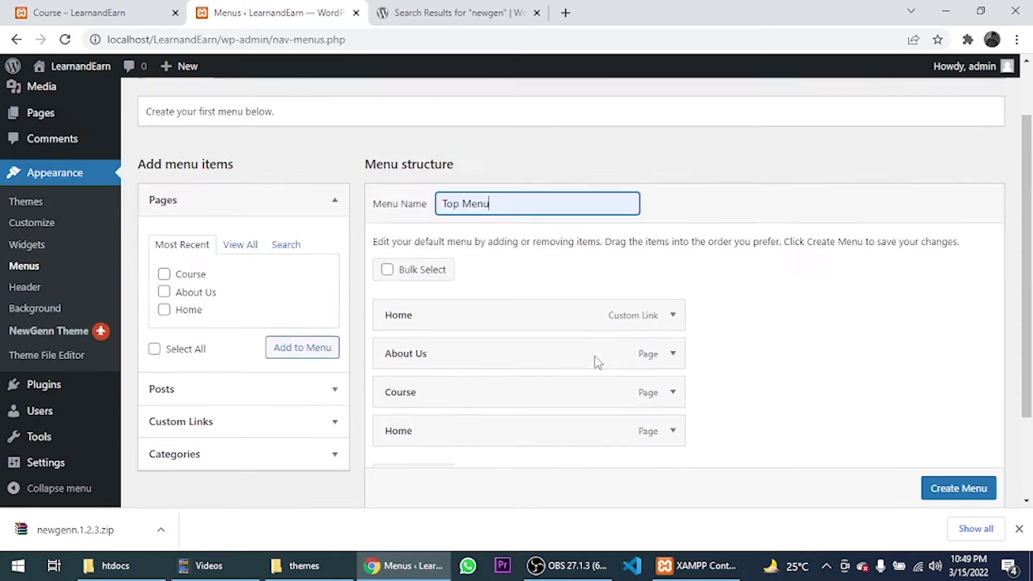
{"action": "scroll", "coordinate": [989, 489], "scroll_direction": "down", "scroll_amount": 1}
{"action": "left_click", "coordinate": [963, 487]}
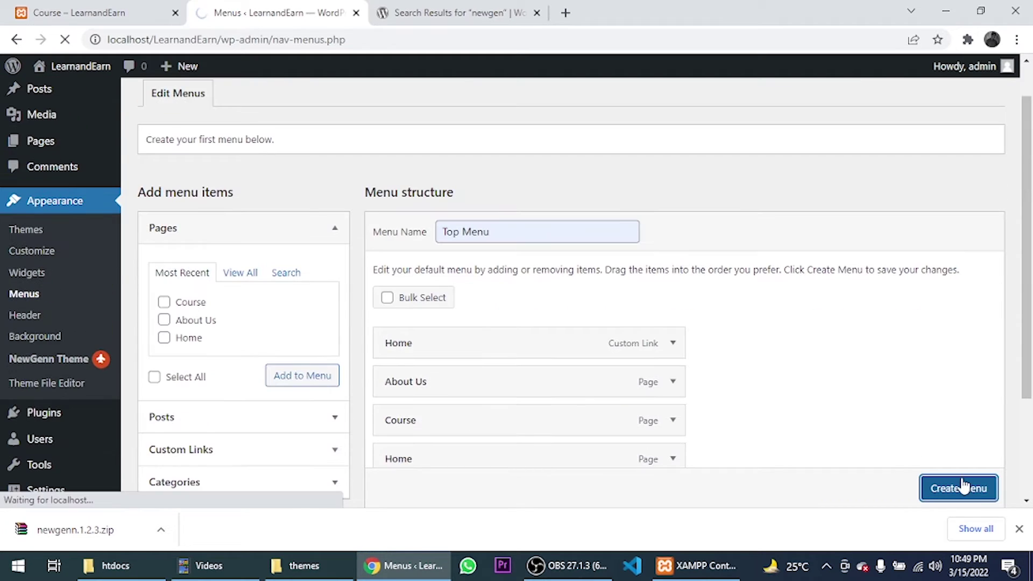
{"action": "scroll", "coordinate": [579, 321], "scroll_direction": "down", "scroll_amount": 1}
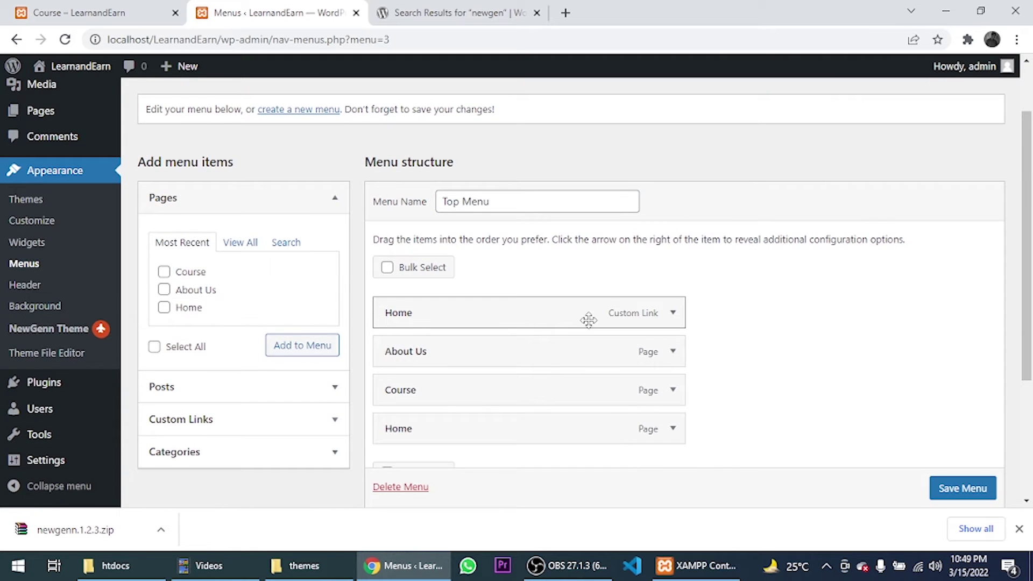
- List all pages available for the menu, select Home, About Us and Course, and add them to Top Menu
{"action": "scroll", "coordinate": [288, 193], "scroll_direction": "down", "scroll_amount": 3}
{"action": "scroll", "coordinate": [250, 251], "scroll_direction": "up", "scroll_amount": 4}
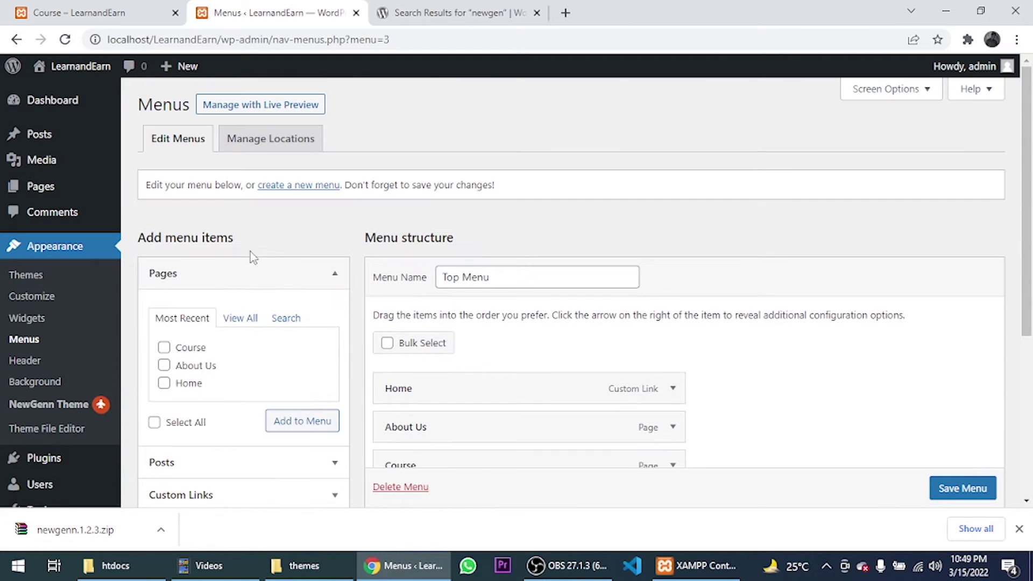
{"action": "left_click", "coordinate": [238, 318]}
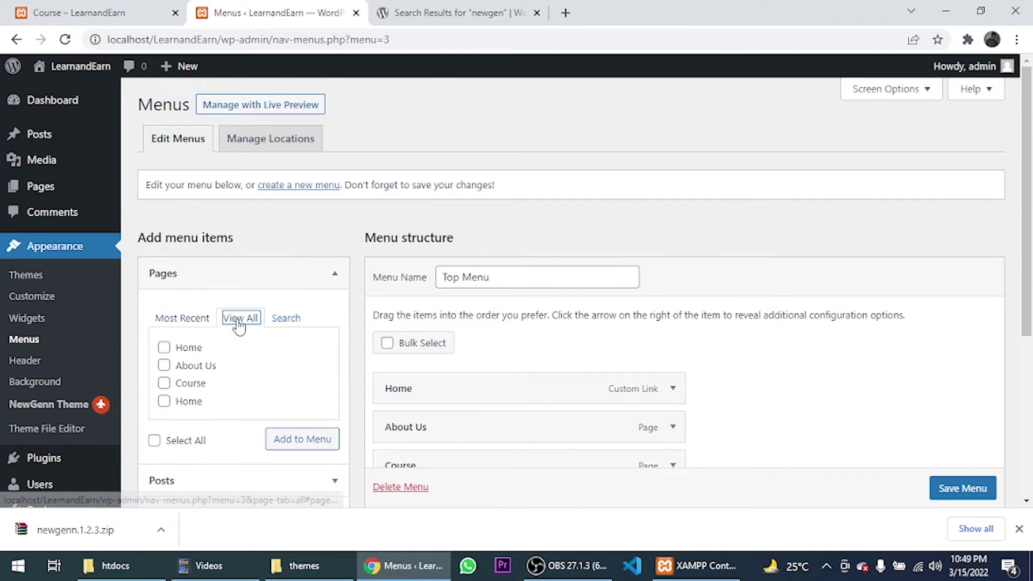
{"action": "left_click", "coordinate": [163, 347]}
{"action": "left_click", "coordinate": [164, 365]}
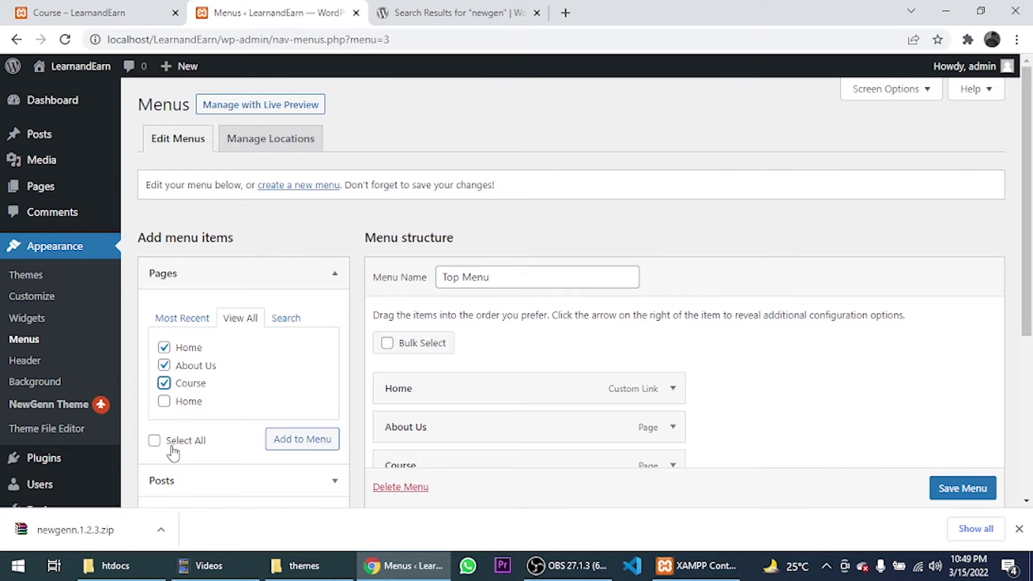
{"action": "left_click", "coordinate": [155, 442]}
{"action": "left_click", "coordinate": [164, 401]}
{"action": "left_click", "coordinate": [284, 448]}
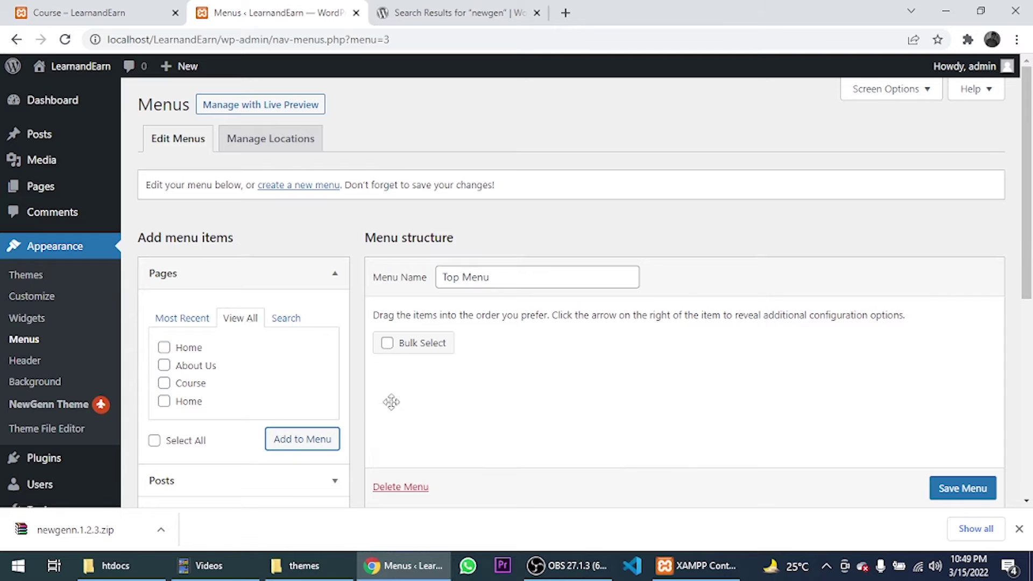
- Review the items in the menu structure and remove the duplicate Home custom link and the duplicate About Us item
{"action": "scroll", "coordinate": [549, 371], "scroll_direction": "down", "scroll_amount": 3}
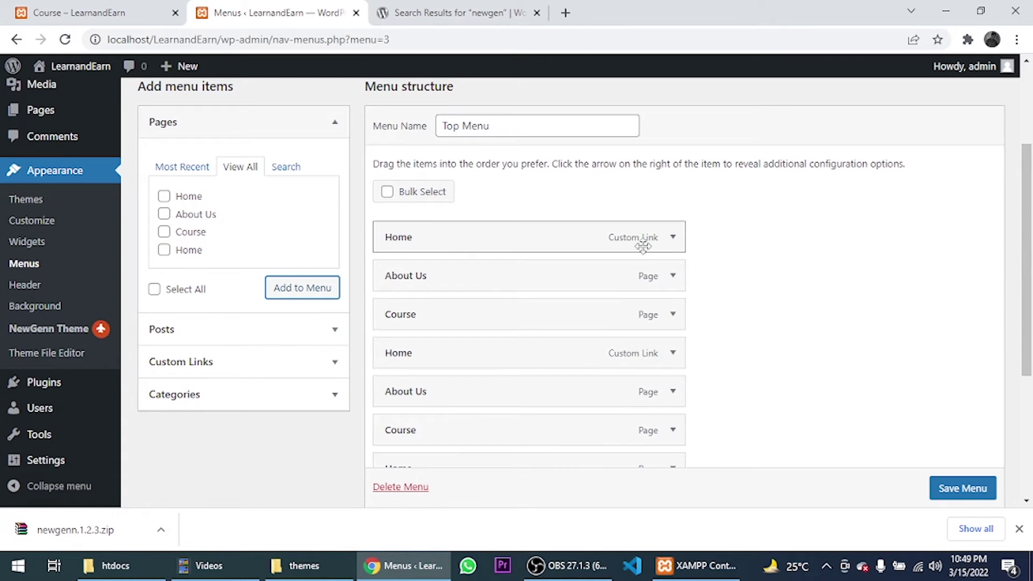
{"action": "scroll", "coordinate": [629, 355], "scroll_direction": "down", "scroll_amount": 4}
{"action": "scroll", "coordinate": [629, 357], "scroll_direction": "up", "scroll_amount": 4}
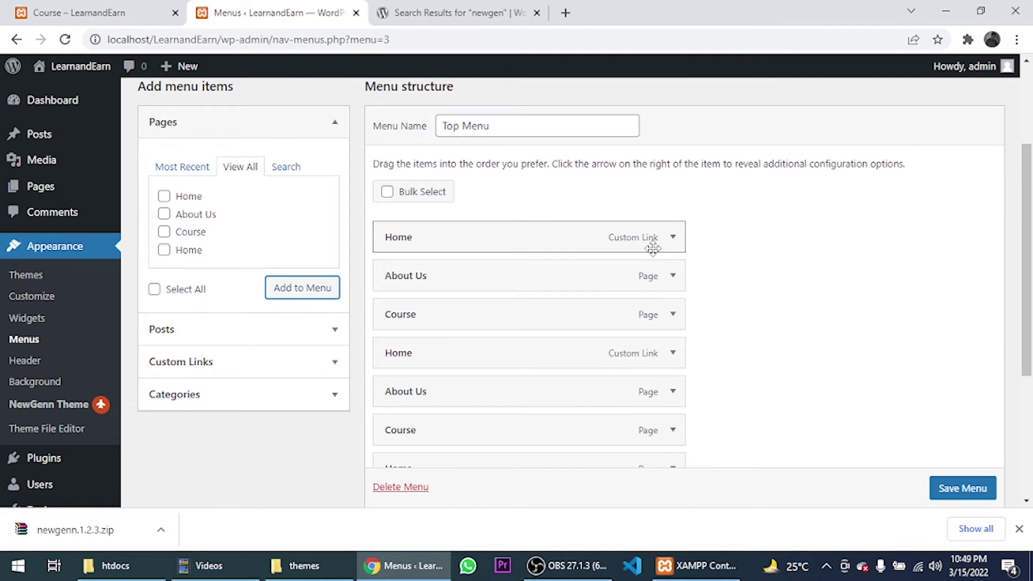
{"action": "left_click", "coordinate": [673, 237]}
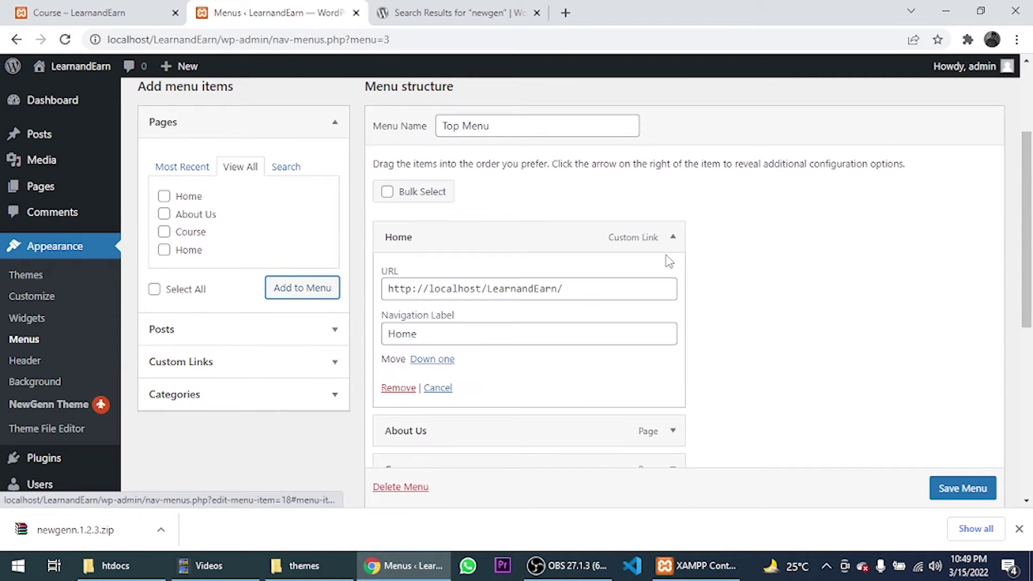
{"action": "left_click", "coordinate": [672, 238]}
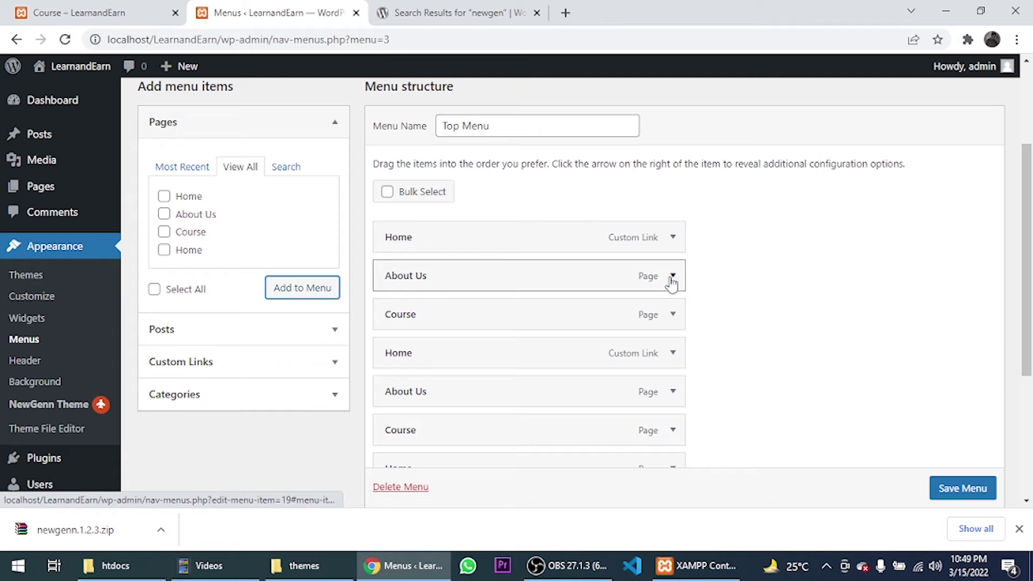
{"action": "left_click", "coordinate": [672, 353]}
{"action": "scroll", "coordinate": [429, 447], "scroll_direction": "down", "scroll_amount": 3}
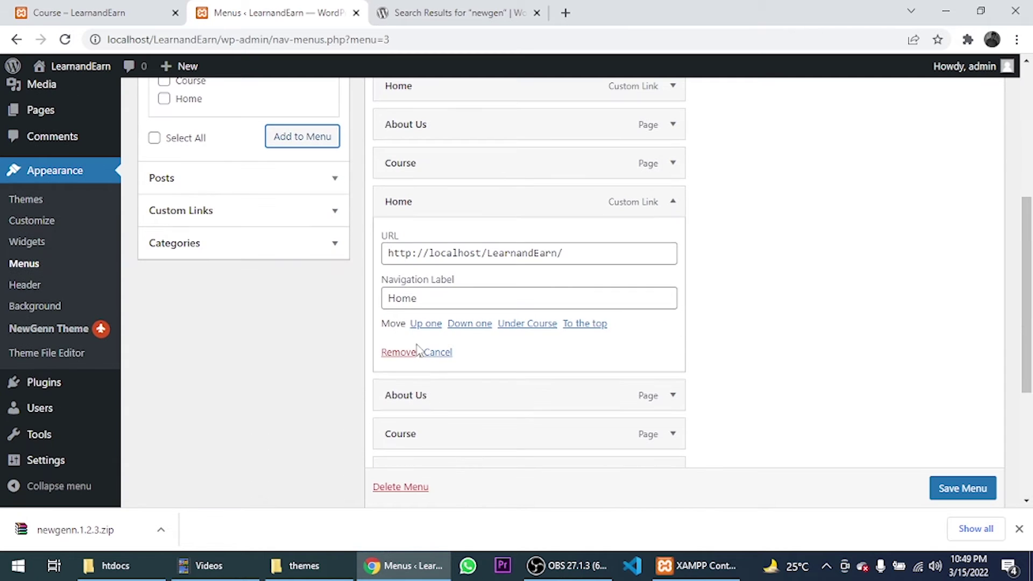
{"action": "left_click", "coordinate": [407, 356]}
{"action": "left_click", "coordinate": [667, 202]}
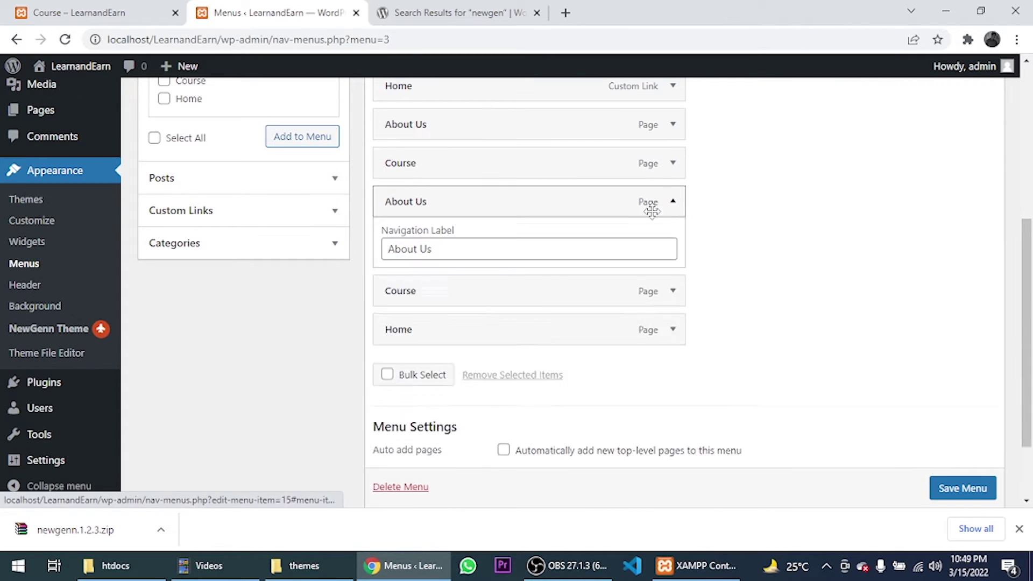
{"action": "left_click", "coordinate": [398, 340]}
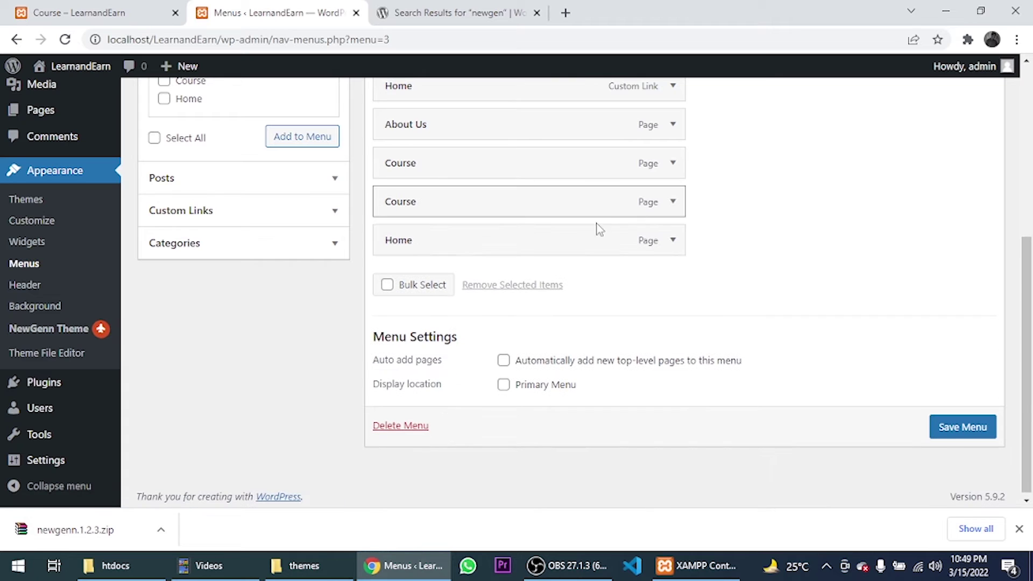
- Remove the duplicate Course item and the Home page item from the end of the menu structure
{"action": "left_click", "coordinate": [672, 202]}
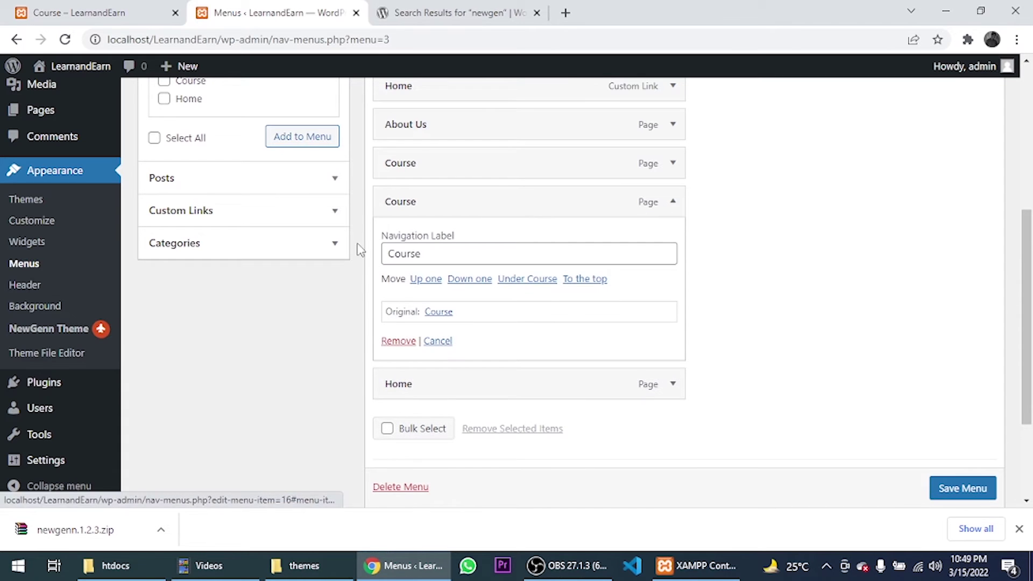
{"action": "left_click", "coordinate": [401, 341]}
{"action": "left_click", "coordinate": [672, 235]}
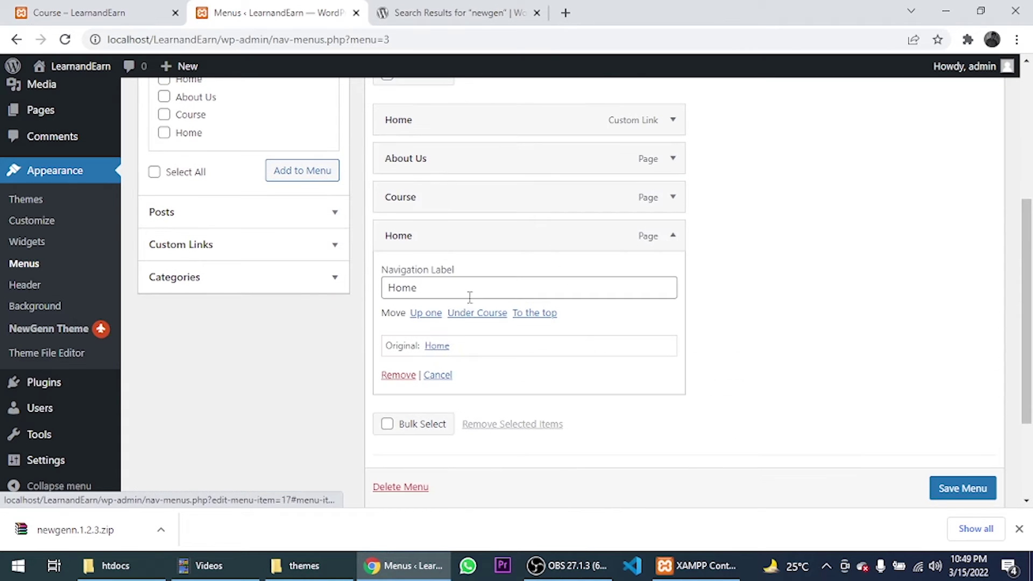
{"action": "left_click", "coordinate": [398, 370]}
{"action": "scroll", "coordinate": [646, 273], "scroll_direction": "up", "scroll_amount": 3}
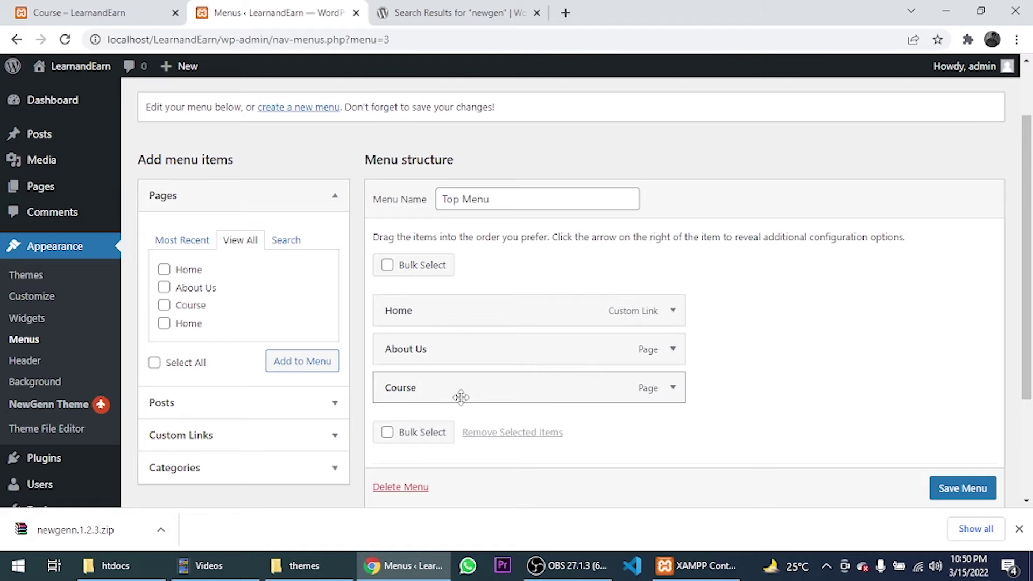
- Reorder the menu so Course comes before About Us, set its display location to Primary Menu and save it
{"action": "left_click_drag", "start_coordinate": [463, 397], "coordinate": [458, 355]}
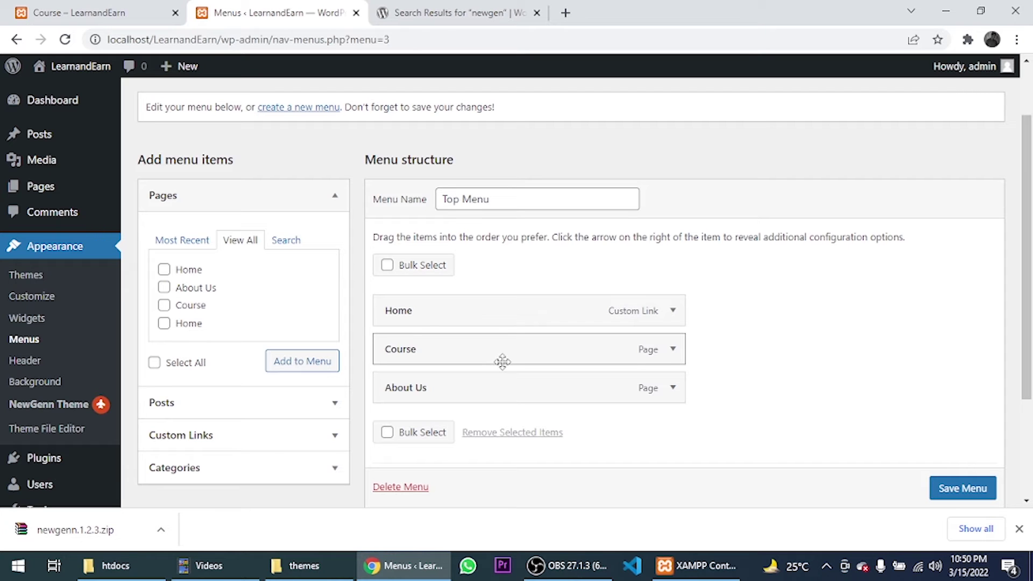
{"action": "scroll", "coordinate": [542, 322], "scroll_direction": "up", "scroll_amount": 1}
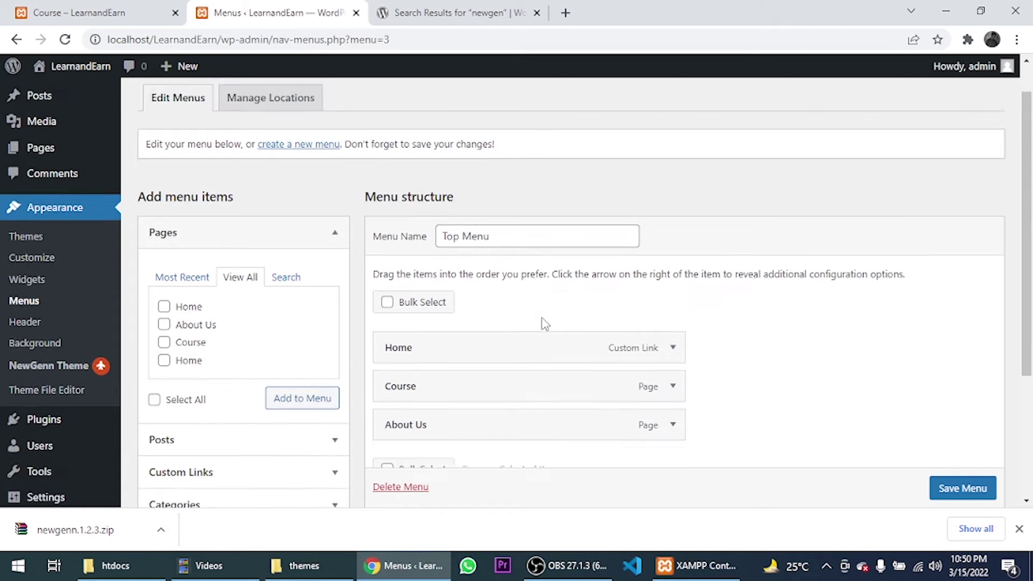
{"action": "scroll", "coordinate": [542, 318], "scroll_direction": "down", "scroll_amount": 4}
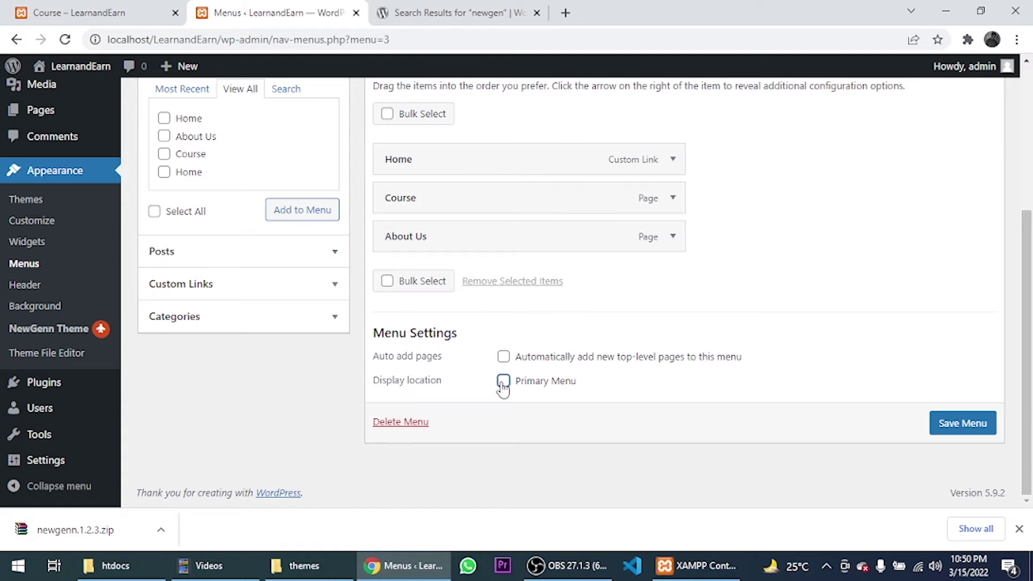
{"action": "left_click", "coordinate": [945, 423]}
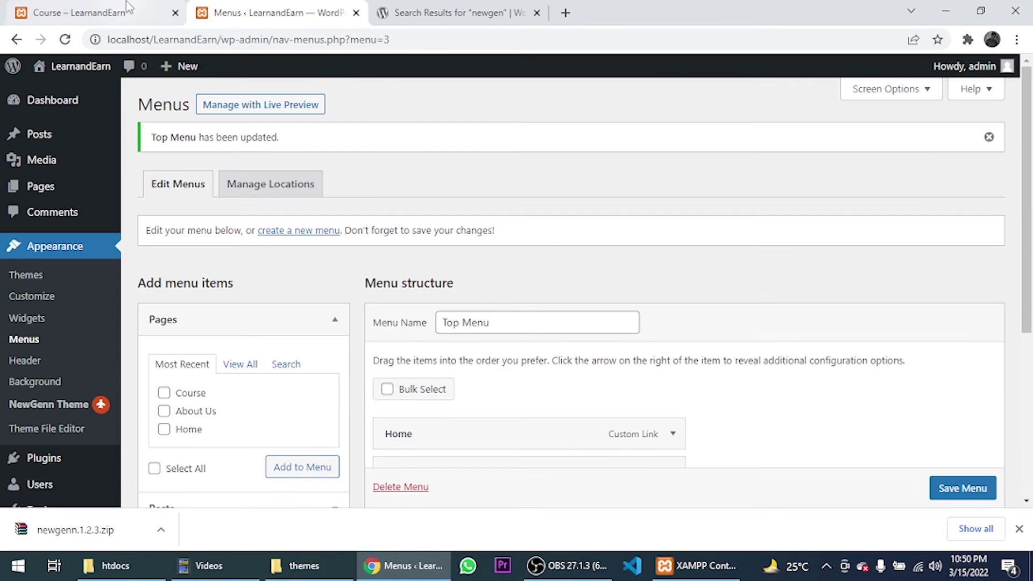
- Reload the live LearnandEarn site, check the order of its navigation links and open the Home link
{"action": "left_click", "coordinate": [86, 12]}
{"action": "left_click", "coordinate": [64, 39]}
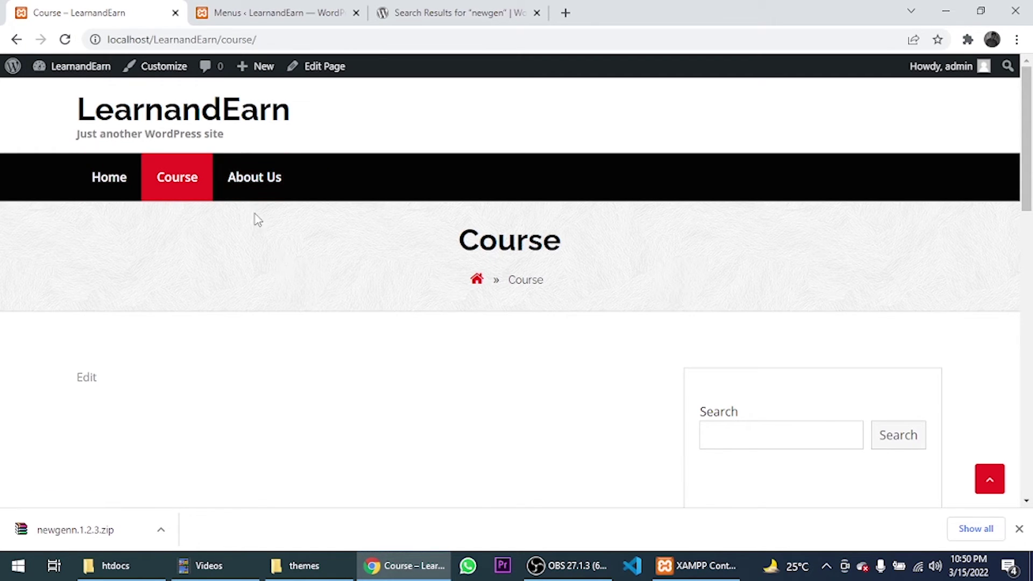
{"action": "left_click", "coordinate": [117, 183]}
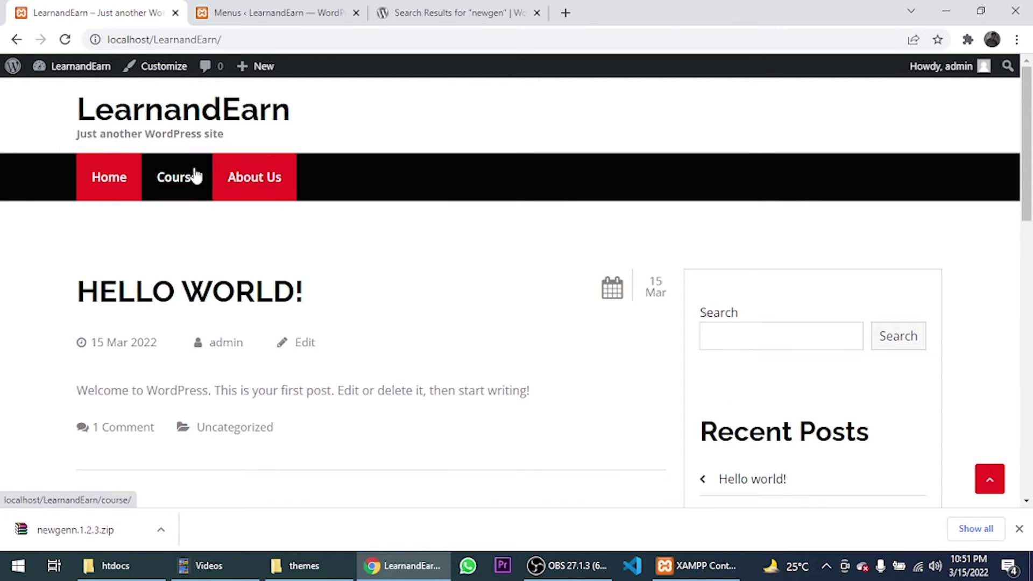
- Move About Us above Course in Top Menu, save the menu and reload the live site to check the link order
{"action": "left_click", "coordinate": [272, 8]}
{"action": "scroll", "coordinate": [434, 376], "scroll_direction": "down", "scroll_amount": 3}
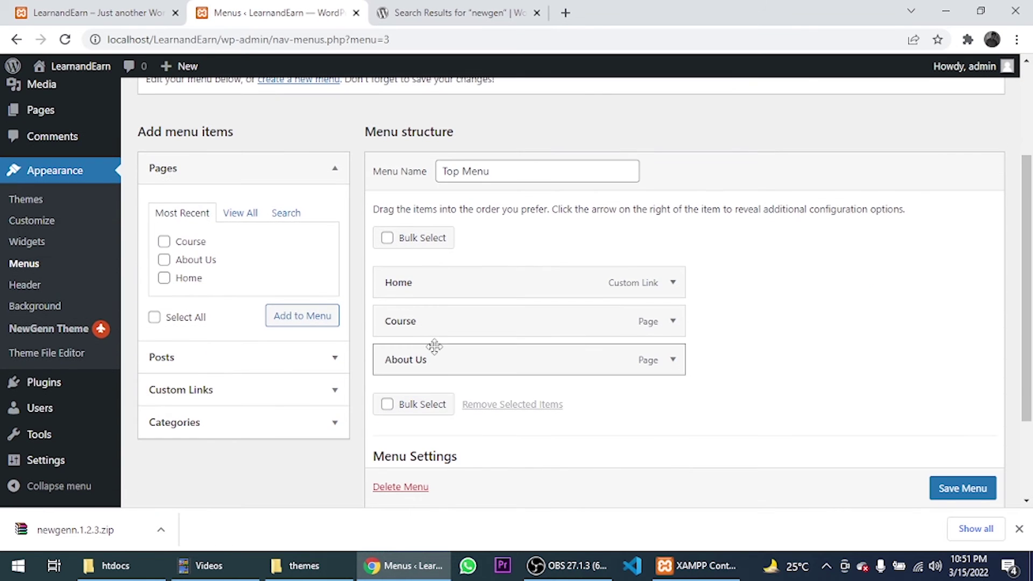
{"action": "left_click_drag", "start_coordinate": [440, 362], "coordinate": [438, 323]}
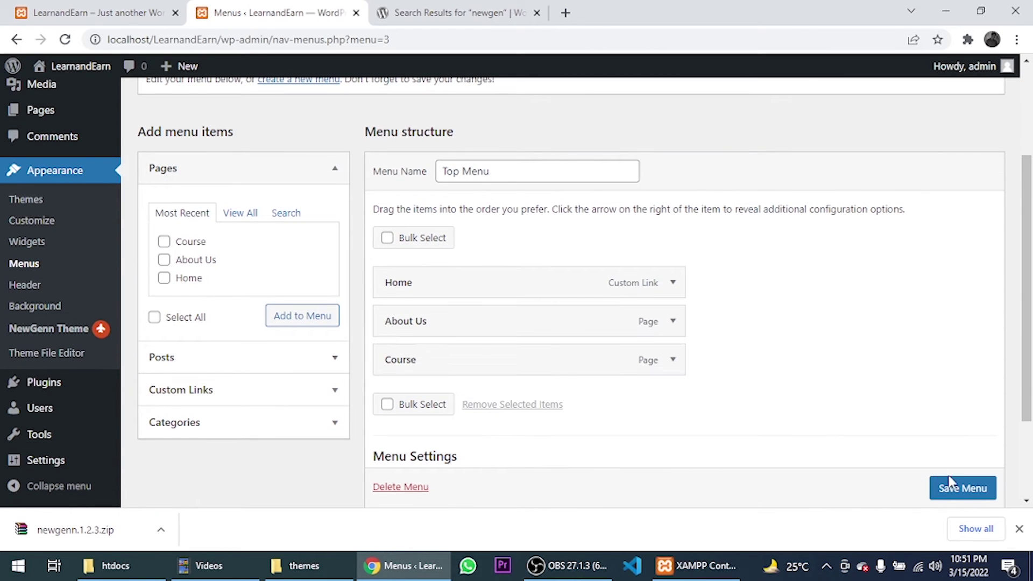
{"action": "left_click", "coordinate": [958, 487]}
{"action": "left_click", "coordinate": [96, 13]}
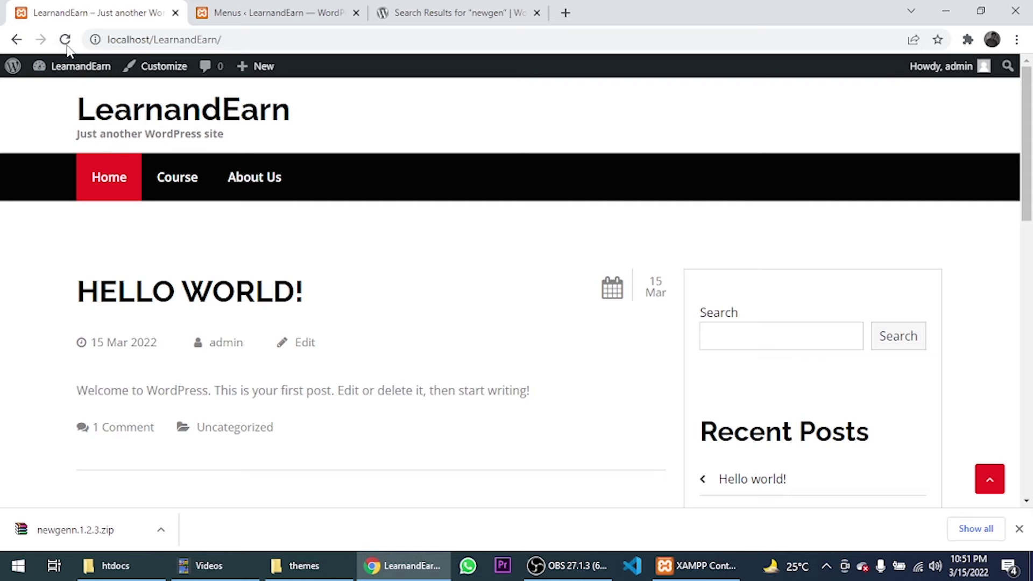
{"action": "left_click", "coordinate": [65, 39]}
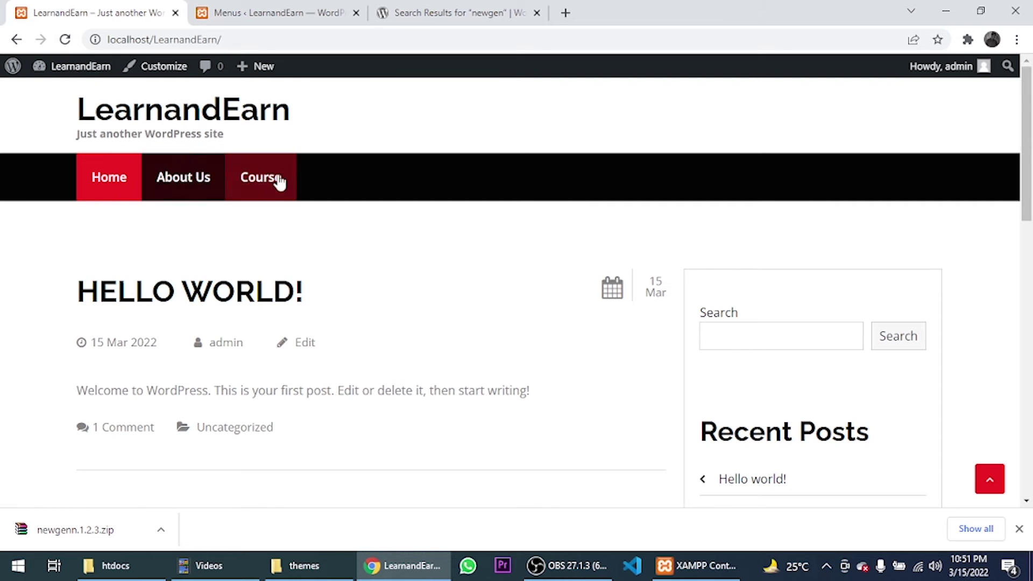
- Move Course back above About Us in Top Menu, save the menu and reload the live site to check the navigation bar
{"action": "left_click", "coordinate": [272, 13]}
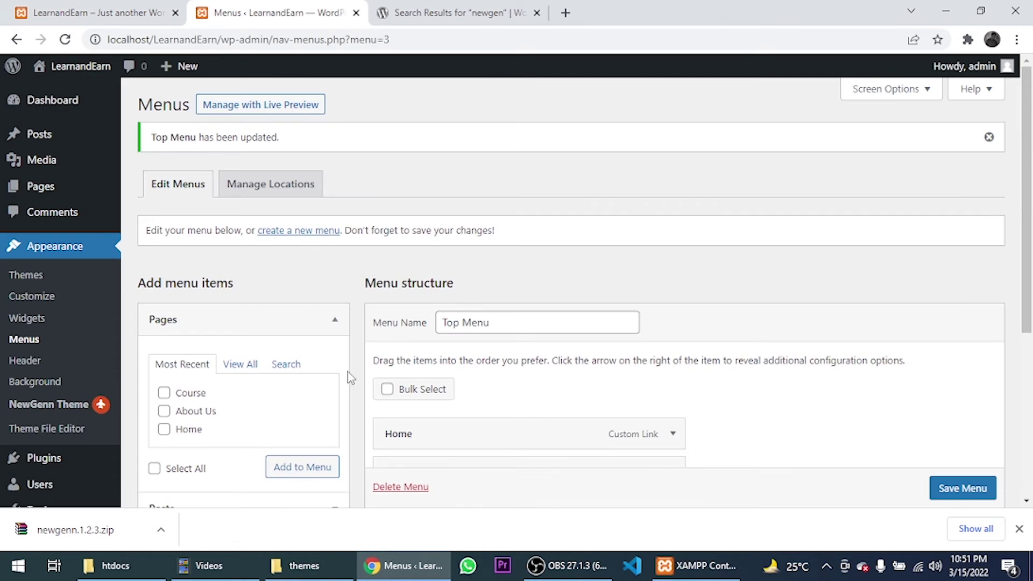
{"action": "scroll", "coordinate": [376, 350], "scroll_direction": "down", "scroll_amount": 4}
{"action": "left_click_drag", "start_coordinate": [436, 267], "coordinate": [553, 300]}
{"action": "left_click_drag", "start_coordinate": [451, 295], "coordinate": [468, 268]}
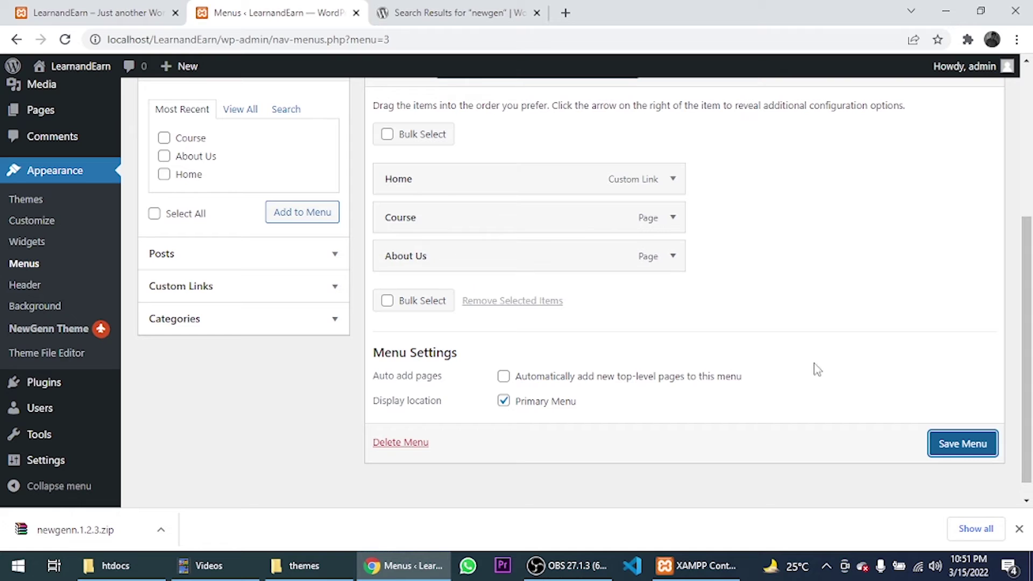
{"action": "left_click", "coordinate": [933, 441]}
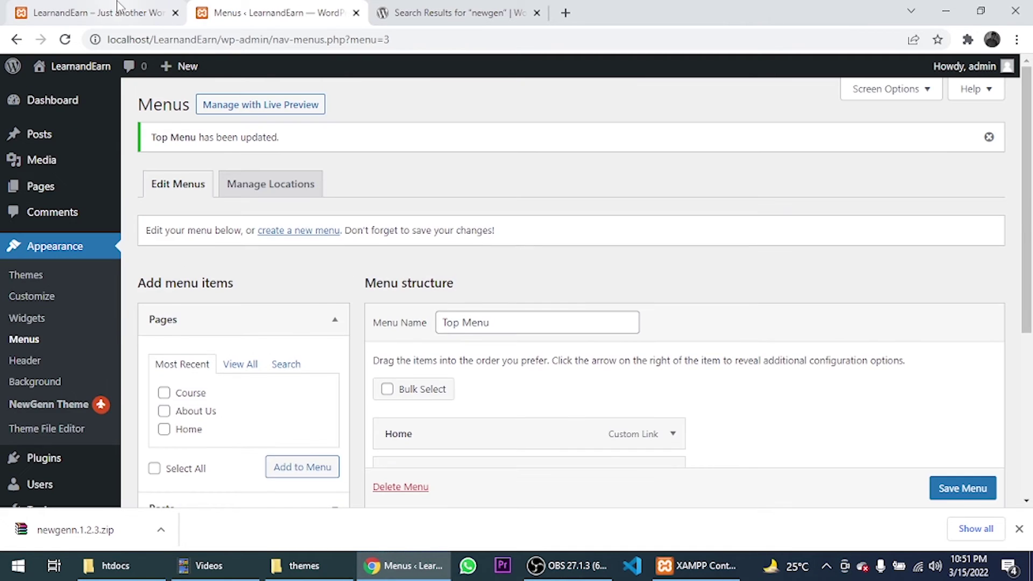
{"action": "left_click", "coordinate": [90, 15]}
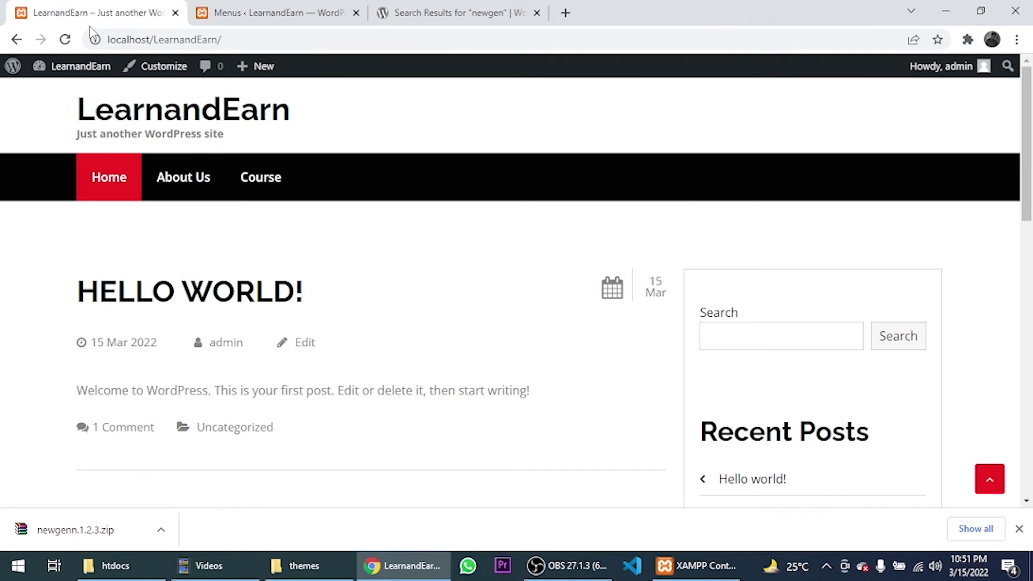
{"action": "left_click", "coordinate": [69, 40]}
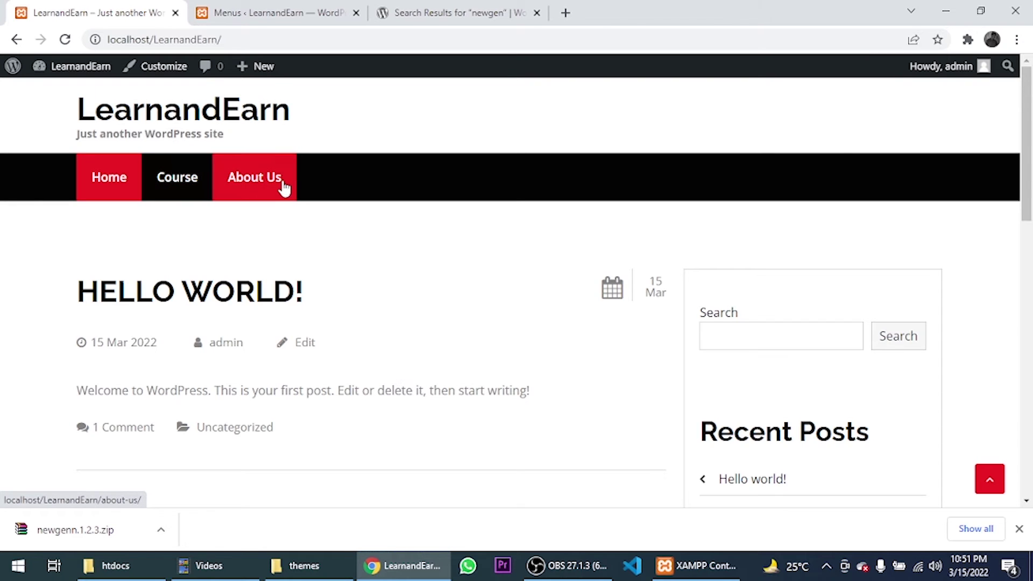
- Return to the dashboard, show the list of pages and open the Home page's content area for editing
{"action": "left_click", "coordinate": [284, 9]}
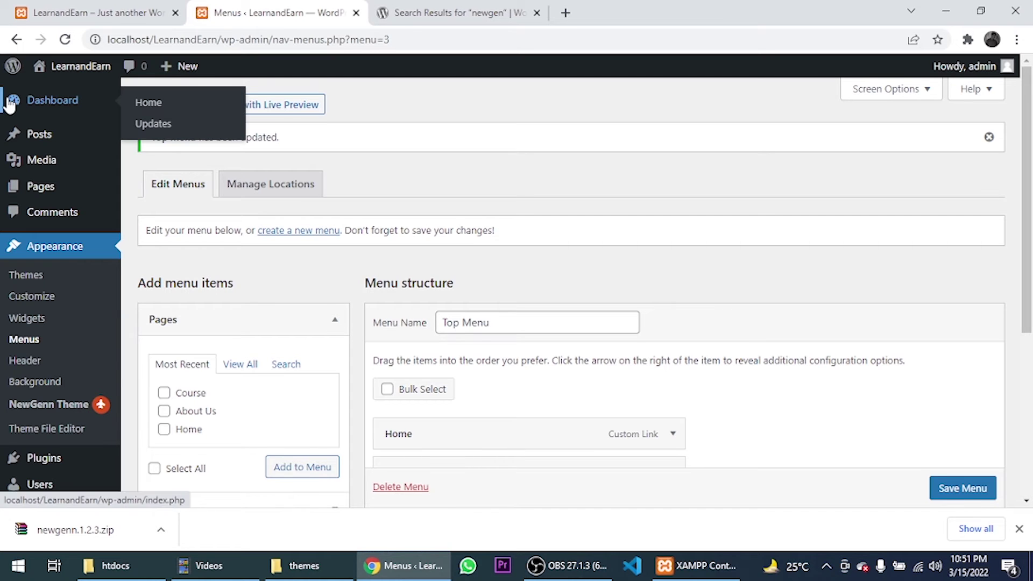
{"action": "left_click", "coordinate": [47, 105]}
{"action": "left_click", "coordinate": [56, 240]}
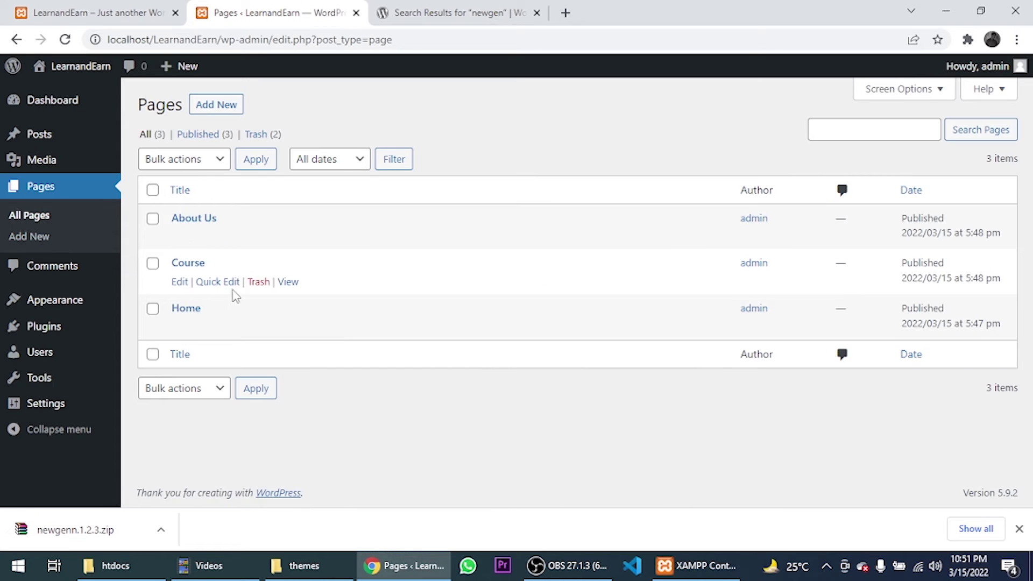
{"action": "left_click", "coordinate": [182, 329]}
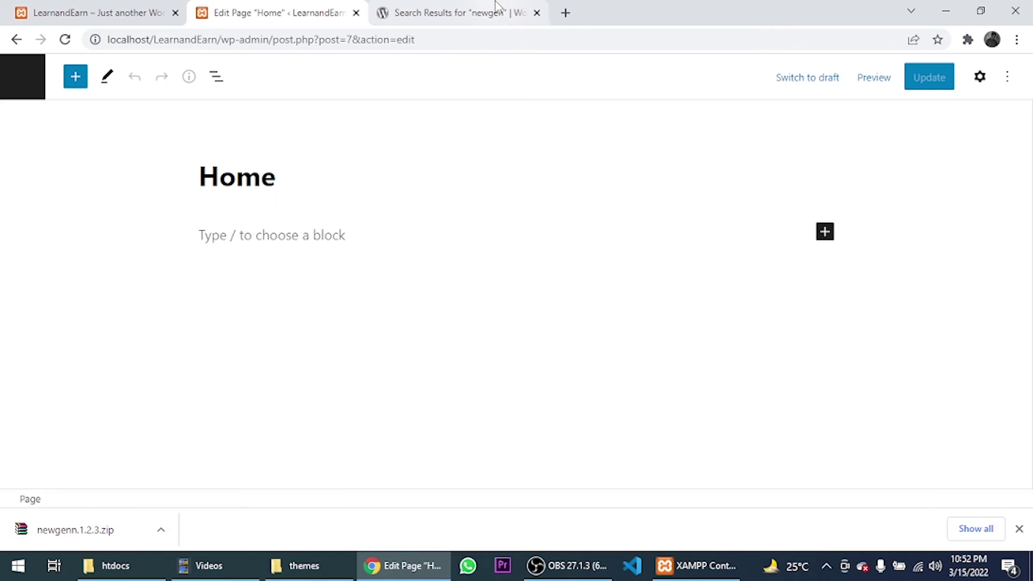
{"action": "left_click", "coordinate": [277, 223]}
- On the WordPress.org themes page, copy the Add Your Theme, Create a Theme and Stay Up-to-Date headings with their paragraphs
{"action": "left_click", "coordinate": [443, 11]}
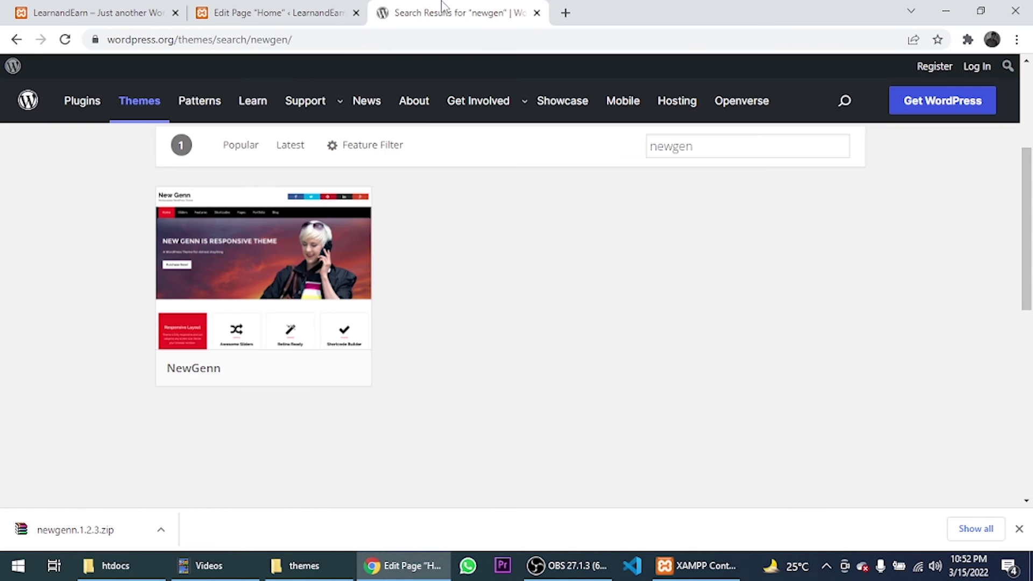
{"action": "scroll", "coordinate": [391, 358], "scroll_direction": "down", "scroll_amount": 1}
{"action": "scroll", "coordinate": [391, 358], "scroll_direction": "down", "scroll_amount": 5}
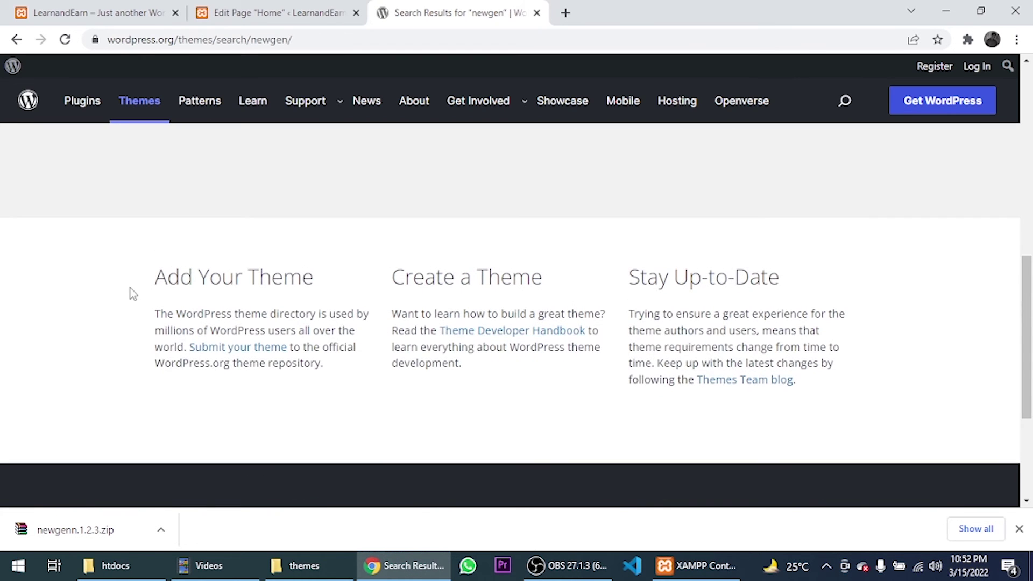
{"action": "left_click_drag", "start_coordinate": [158, 279], "coordinate": [827, 388]}
{"action": "key", "text": "ctrl+c"}
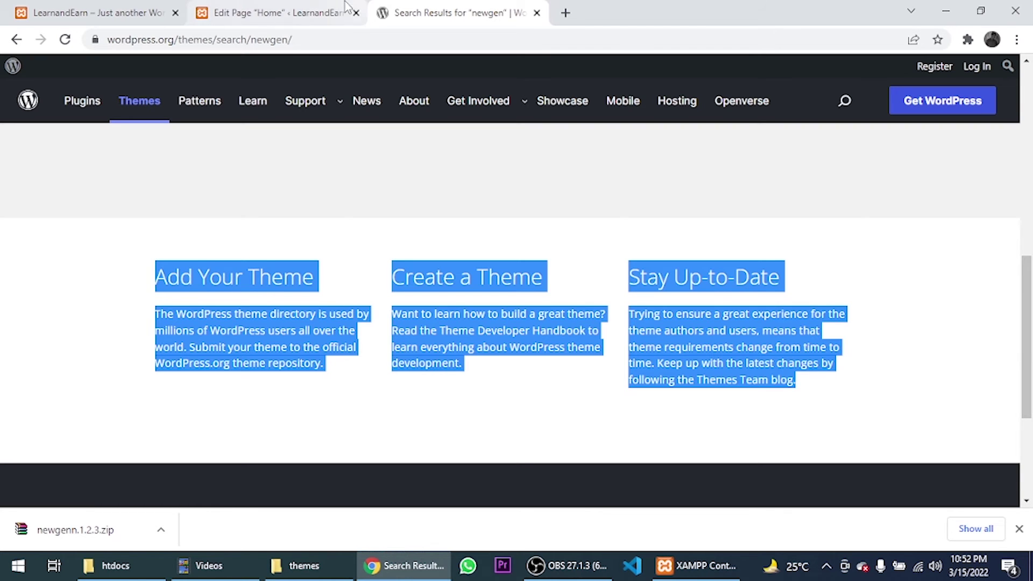
- Paste the copied Add Your Theme, Create a Theme and Stay Up-to-Date sections into the Home page's content
{"action": "left_click", "coordinate": [271, 12]}
{"action": "key", "text": "ctrl+v"}
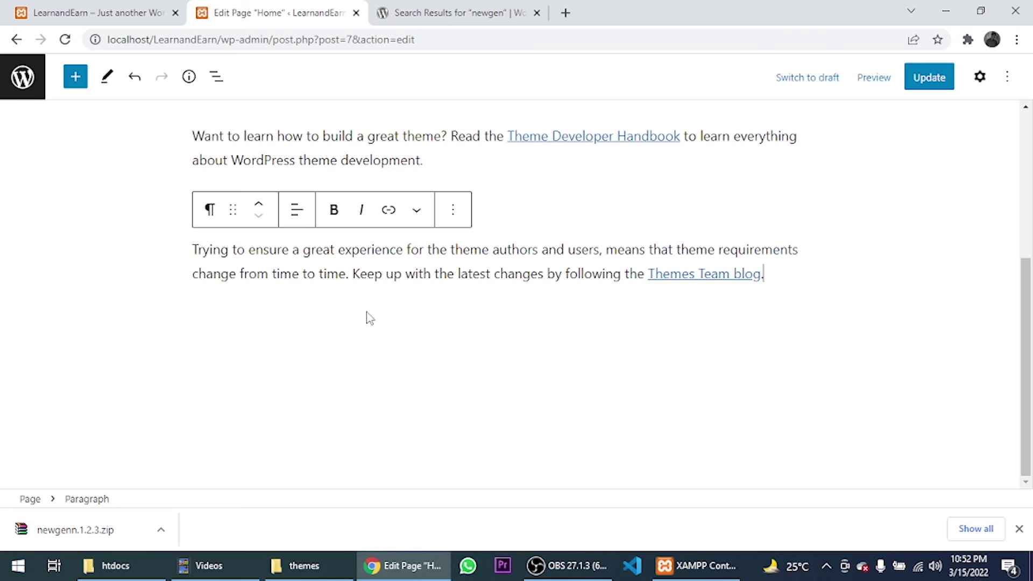
{"action": "scroll", "coordinate": [376, 323], "scroll_direction": "up", "scroll_amount": 5}
{"action": "scroll", "coordinate": [391, 336], "scroll_direction": "down", "scroll_amount": 5}
{"action": "scroll", "coordinate": [543, 208], "scroll_direction": "up", "scroll_amount": 5}
- Compare the pasted Home page sections with the original text on the WordPress.org themes page
{"action": "left_click", "coordinate": [457, 12]}
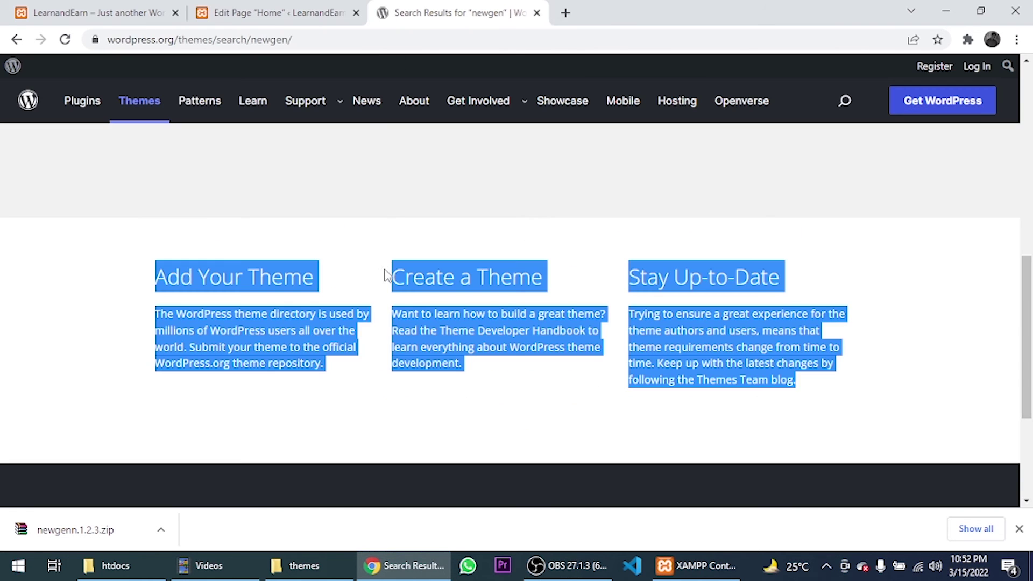
{"action": "scroll", "coordinate": [391, 276], "scroll_direction": "up", "scroll_amount": 6}
{"action": "scroll", "coordinate": [388, 274], "scroll_direction": "up", "scroll_amount": 1}
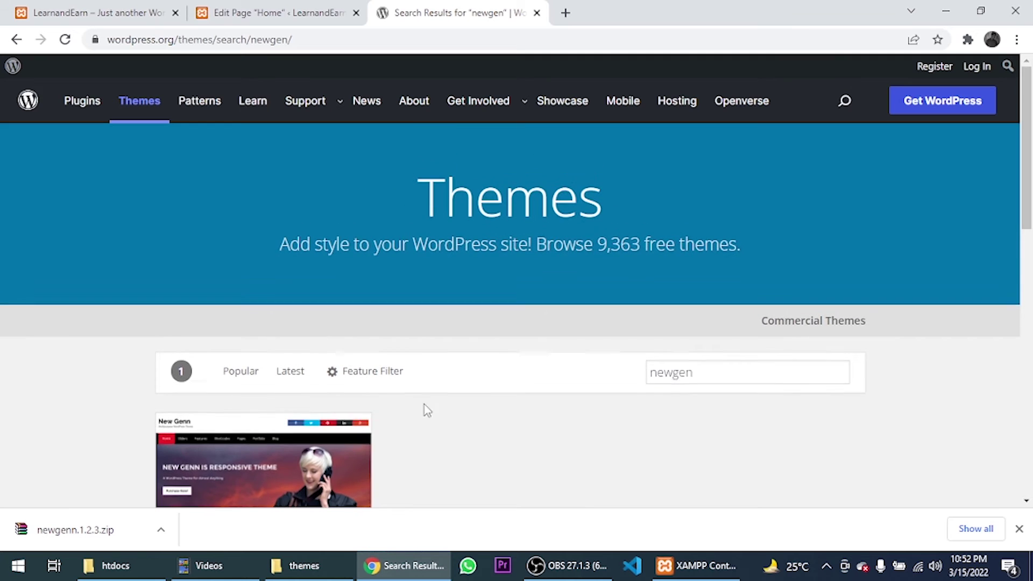
{"action": "scroll", "coordinate": [425, 409], "scroll_direction": "down", "scroll_amount": 15}
{"action": "scroll", "coordinate": [425, 410], "scroll_direction": "up", "scroll_amount": 15}
{"action": "left_click", "coordinate": [277, 12]}
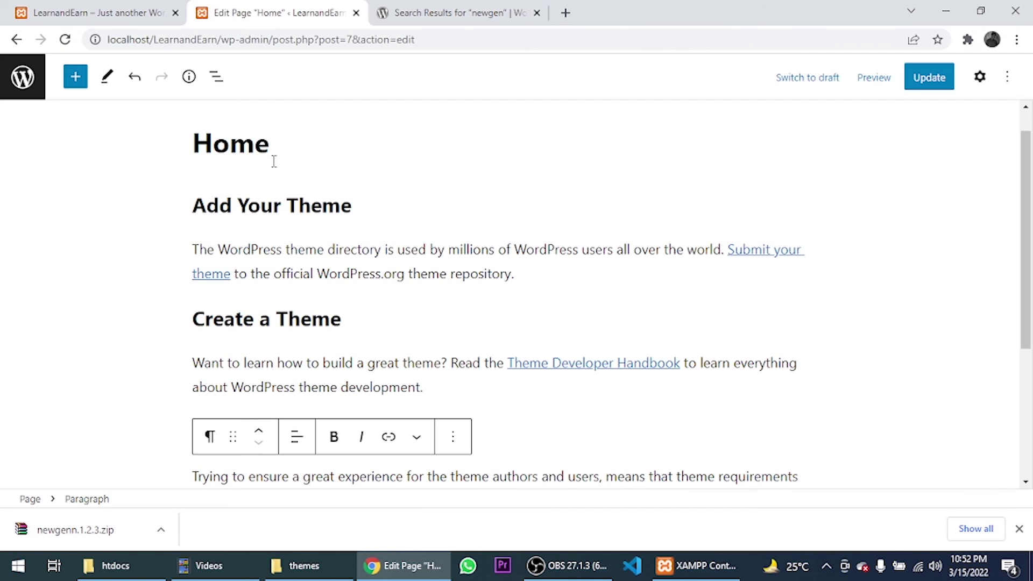
{"action": "scroll", "coordinate": [283, 284], "scroll_direction": "up", "scroll_amount": 1}
{"action": "scroll", "coordinate": [437, 224], "scroll_direction": "down", "scroll_amount": 5}
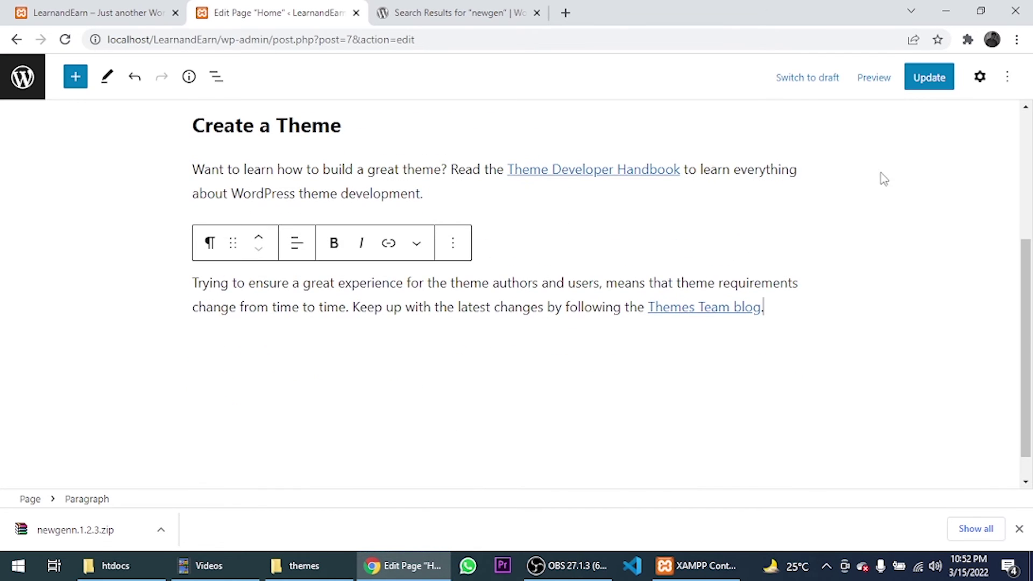
- Show the Home page's own settings and start setting its featured image
{"action": "left_click", "coordinate": [980, 76]}
{"action": "scroll", "coordinate": [891, 253], "scroll_direction": "down", "scroll_amount": 1}
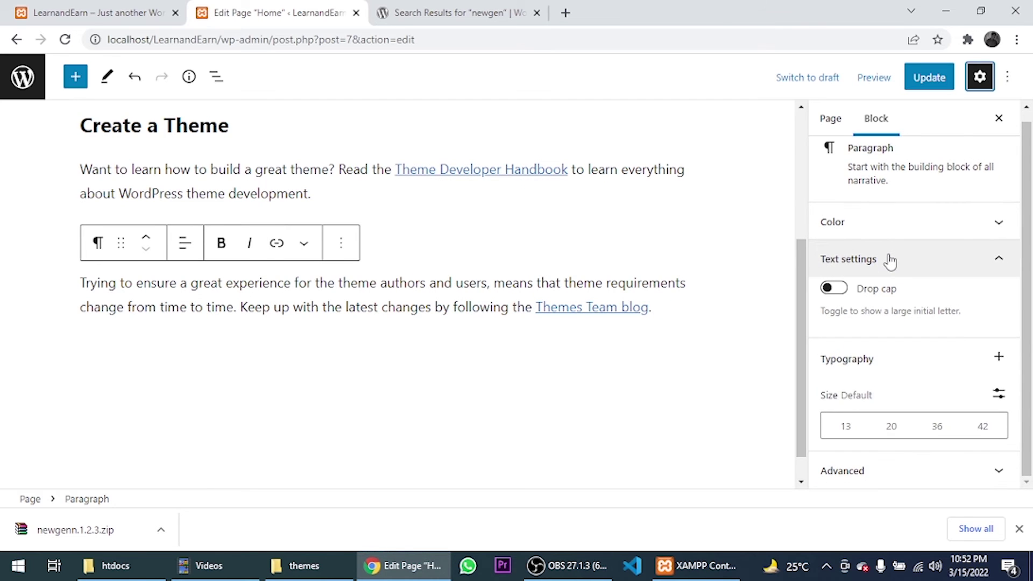
{"action": "scroll", "coordinate": [889, 260], "scroll_direction": "up", "scroll_amount": 1}
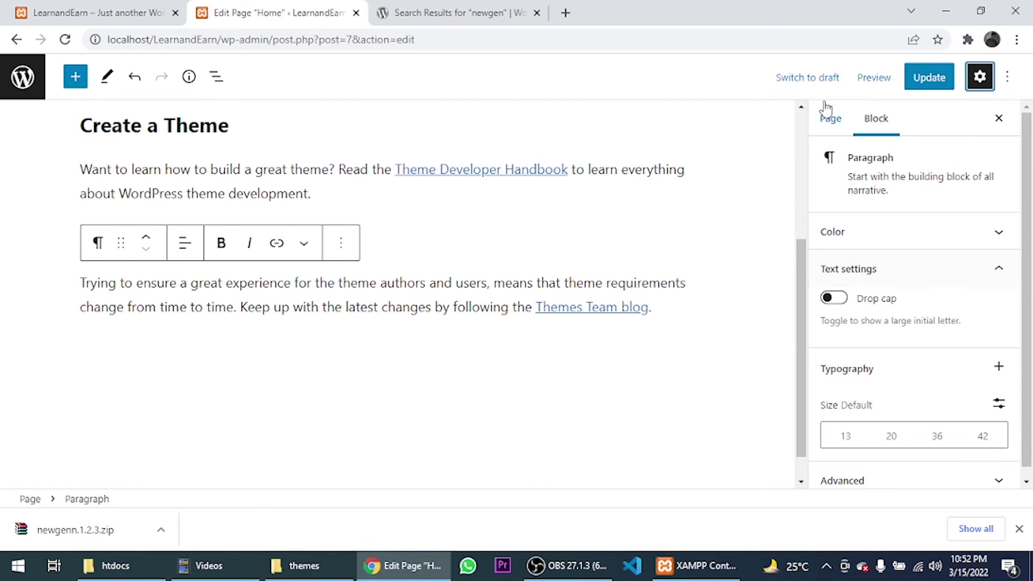
{"action": "left_click", "coordinate": [832, 121]}
{"action": "scroll", "coordinate": [876, 282], "scroll_direction": "down", "scroll_amount": 1}
{"action": "scroll", "coordinate": [876, 281], "scroll_direction": "up", "scroll_amount": 1}
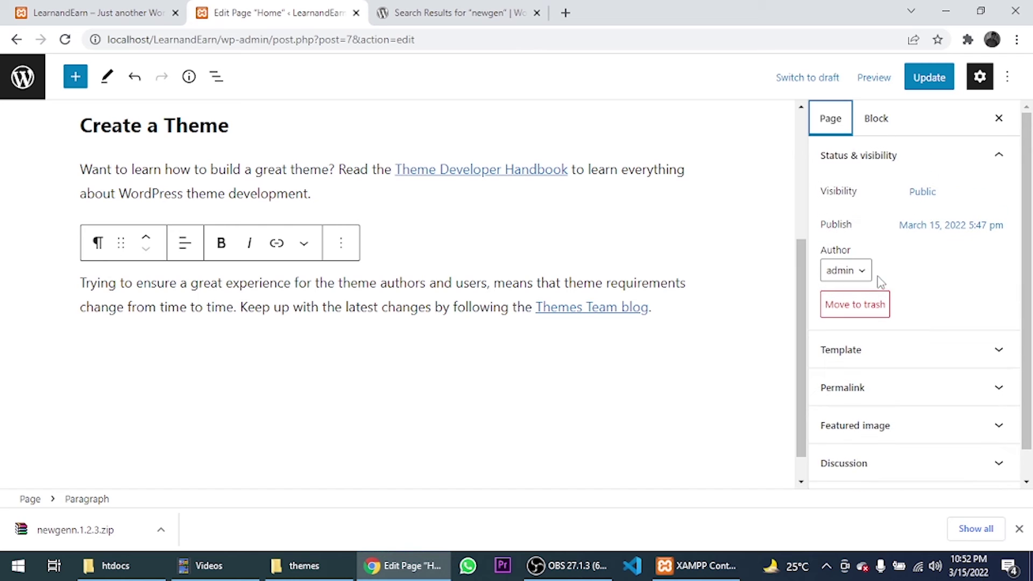
{"action": "scroll", "coordinate": [881, 282], "scroll_direction": "down", "scroll_amount": 1}
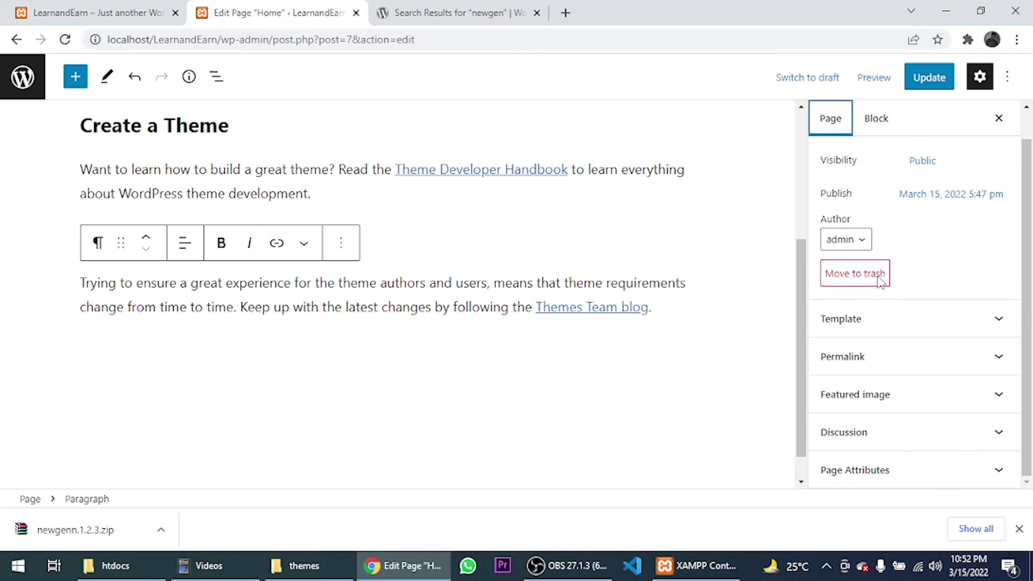
{"action": "left_click", "coordinate": [909, 398]}
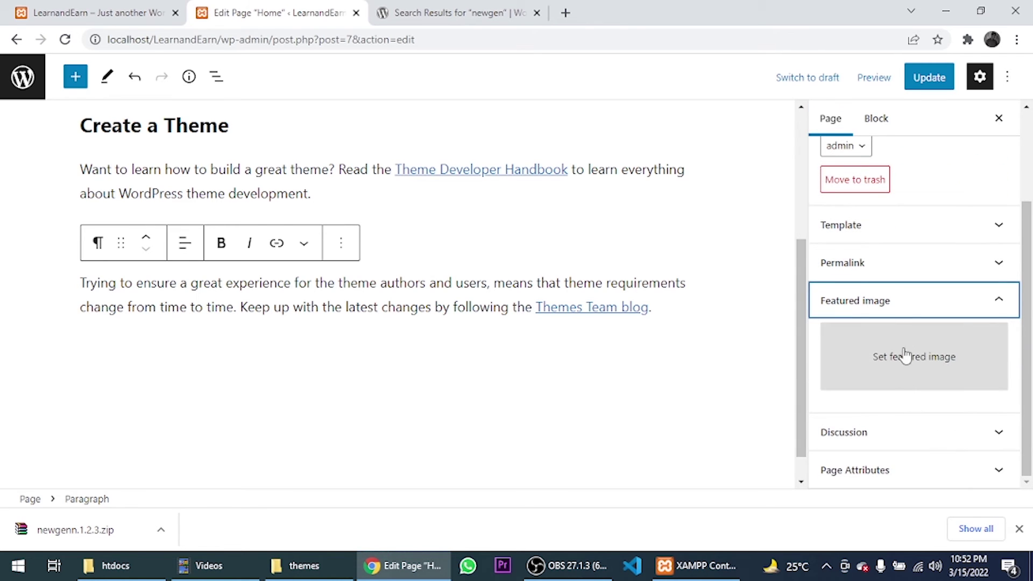
{"action": "left_click", "coordinate": [900, 375]}
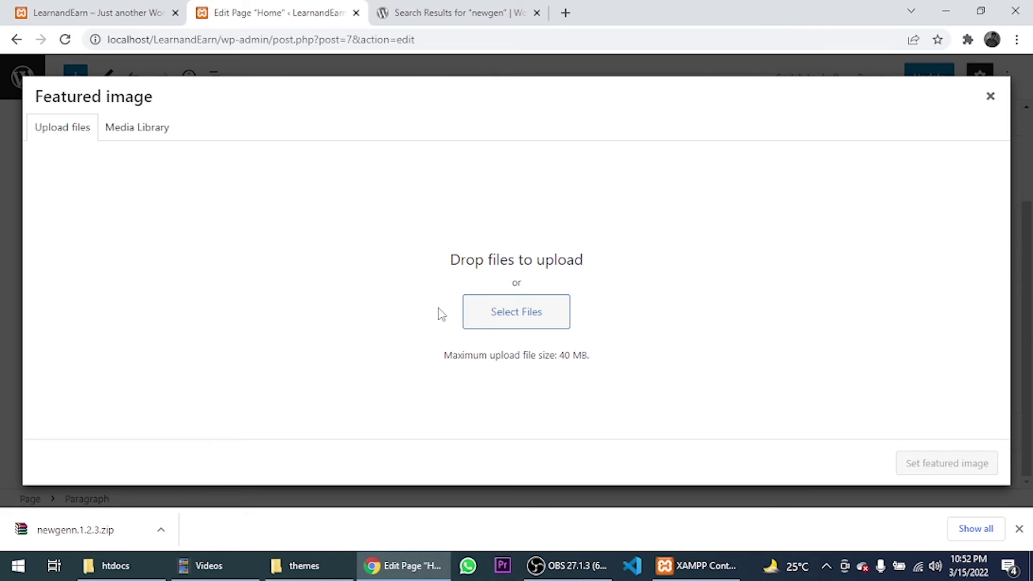
- Upload windows-JM5qCwvWgXw-unsplash from Downloads and set it as the Home page's featured image
{"action": "left_click", "coordinate": [163, 134]}
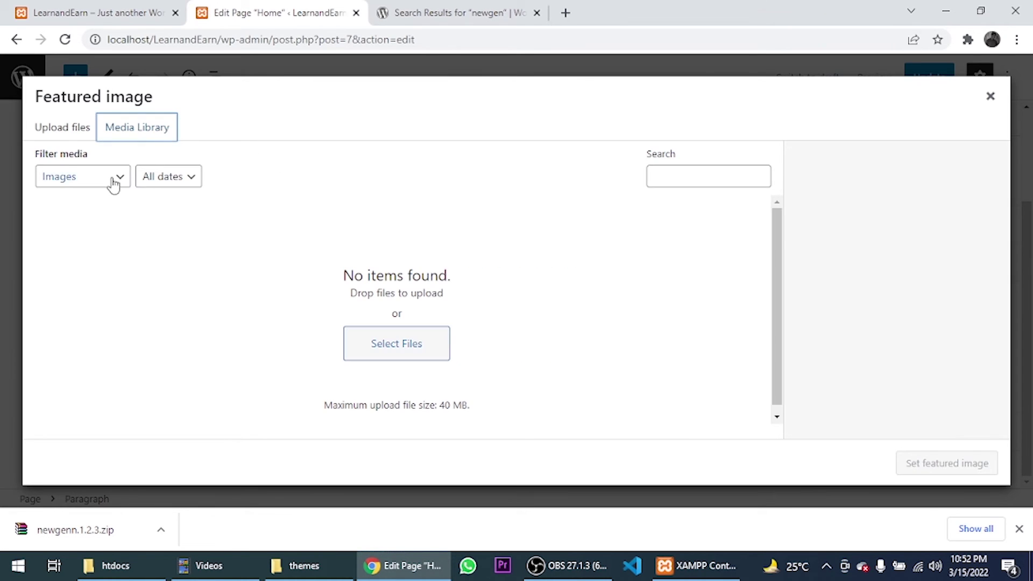
{"action": "left_click", "coordinate": [113, 185]}
{"action": "left_click", "coordinate": [415, 361]}
{"action": "left_click", "coordinate": [415, 360]}
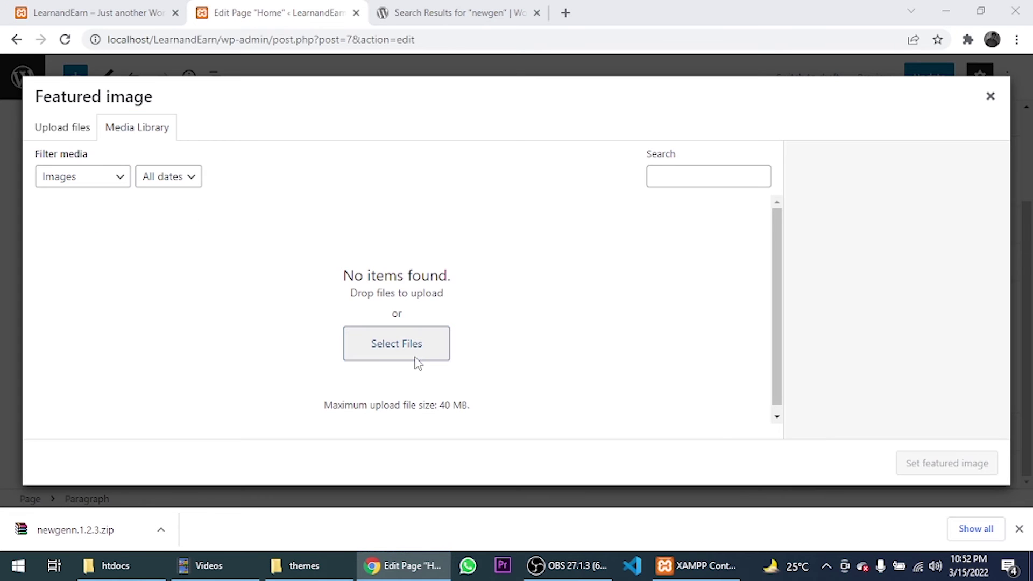
{"action": "scroll", "coordinate": [249, 291], "scroll_direction": "down", "scroll_amount": 5}
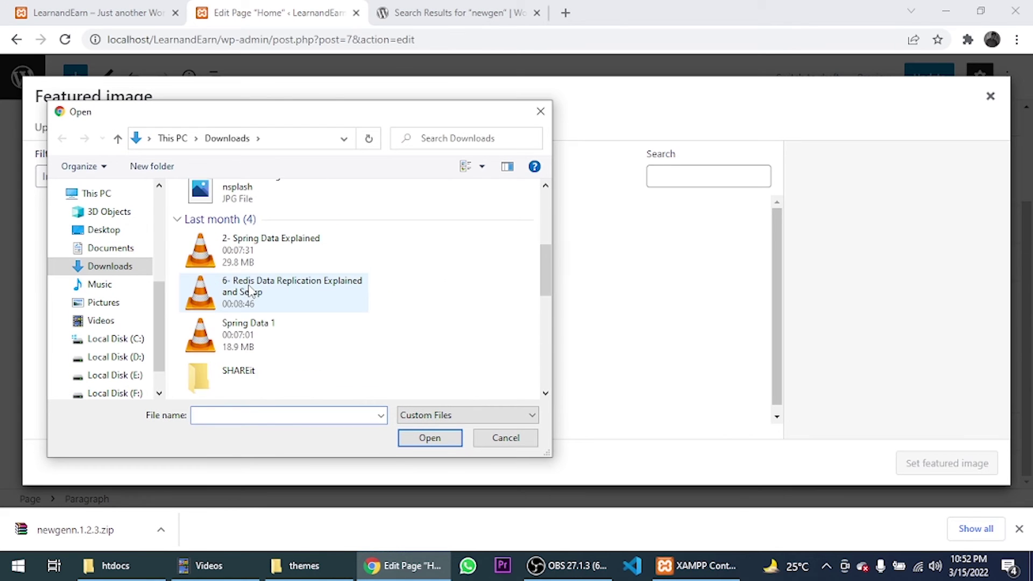
{"action": "scroll", "coordinate": [251, 276], "scroll_direction": "up", "scroll_amount": 4}
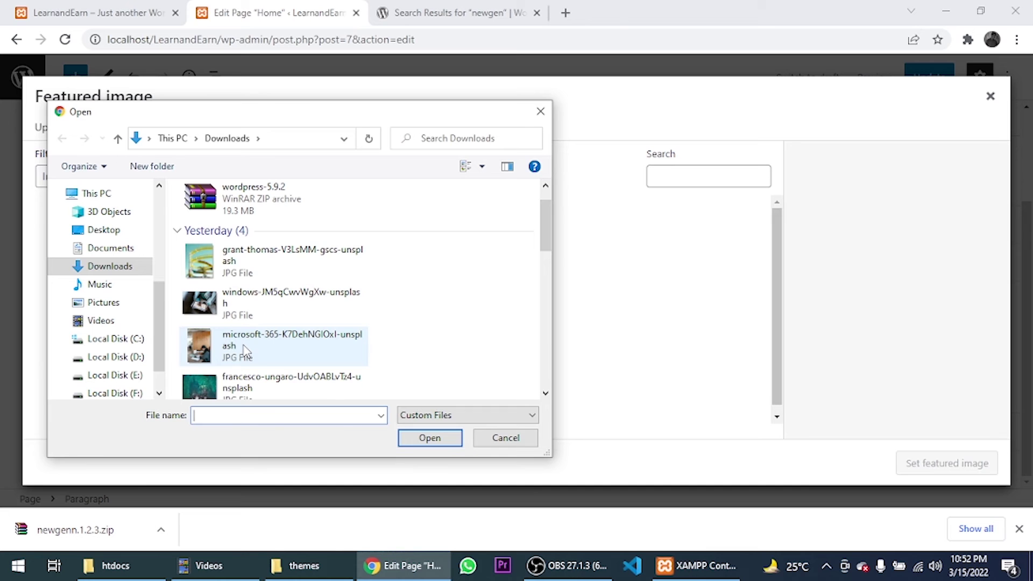
{"action": "left_click", "coordinate": [256, 318]}
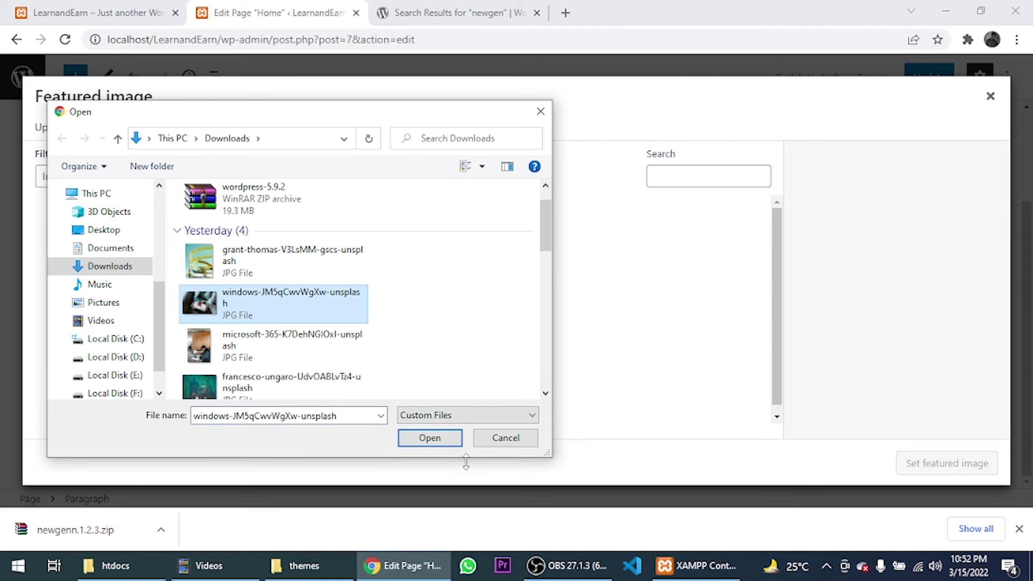
{"action": "left_click", "coordinate": [446, 442]}
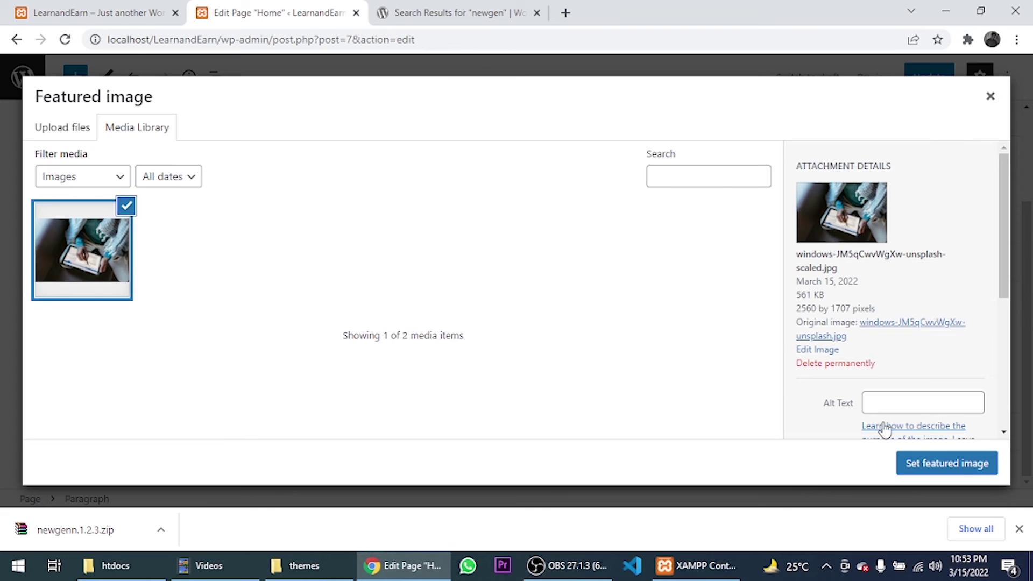
{"action": "left_click", "coordinate": [946, 467]}
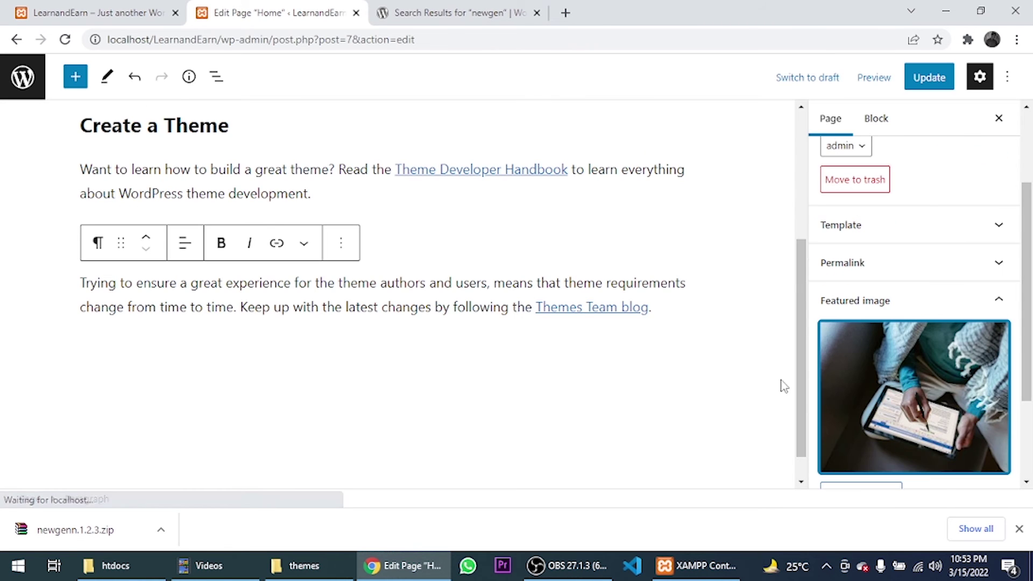
{"action": "scroll", "coordinate": [749, 396], "scroll_direction": "down", "scroll_amount": 1}
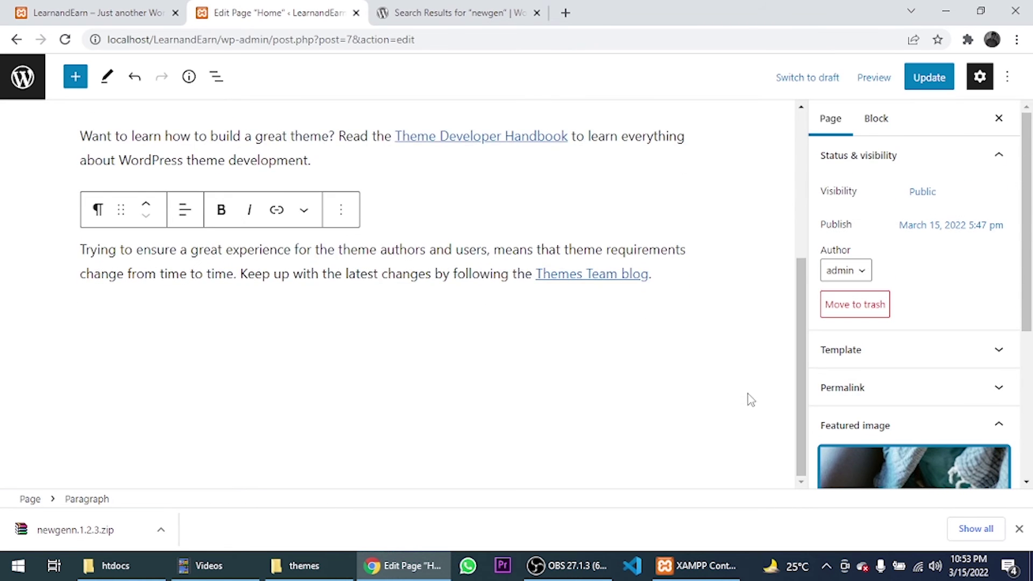
{"action": "scroll", "coordinate": [844, 411], "scroll_direction": "down", "scroll_amount": 4}
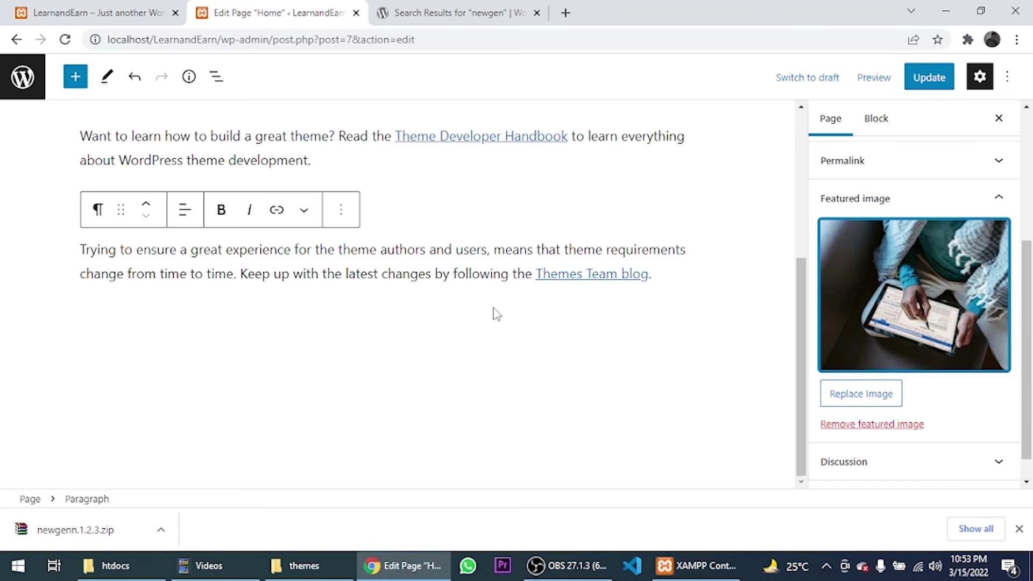
- Make the words "changes by following the Themes Team blog." bold in the Stay Up-to-Date paragraph
{"action": "scroll", "coordinate": [494, 313], "scroll_direction": "up", "scroll_amount": 5}
{"action": "scroll", "coordinate": [848, 344], "scroll_direction": "up", "scroll_amount": 4}
{"action": "scroll", "coordinate": [449, 290], "scroll_direction": "down", "scroll_amount": 3}
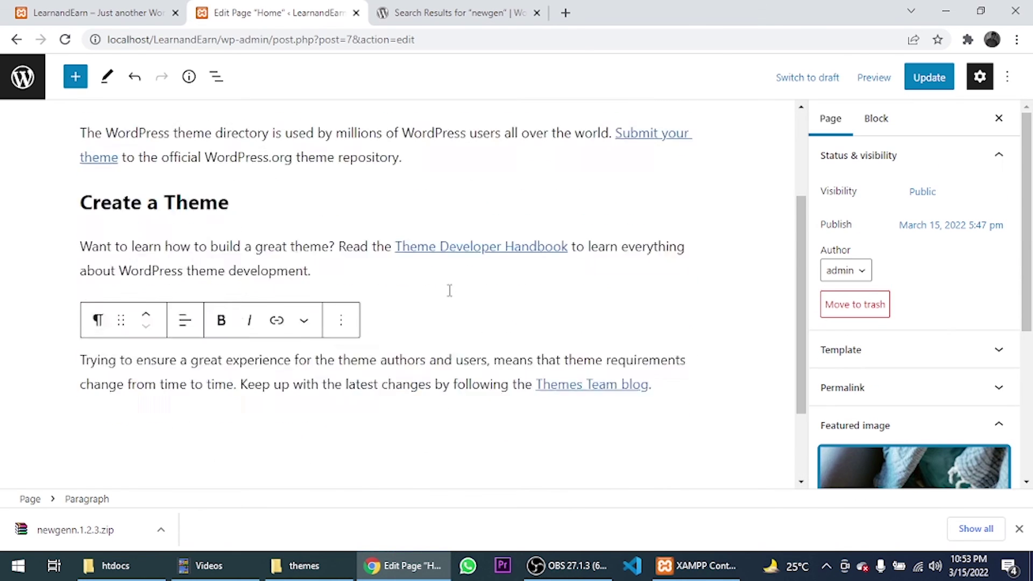
{"action": "left_click_drag", "start_coordinate": [671, 390], "coordinate": [70, 359]}
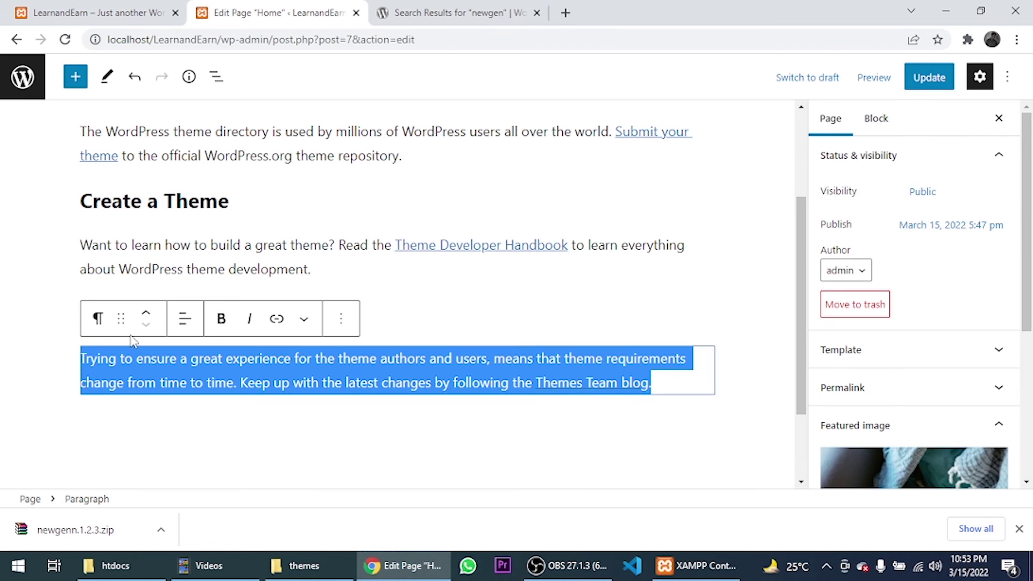
{"action": "left_click", "coordinate": [226, 322]}
{"action": "left_click", "coordinate": [382, 431]}
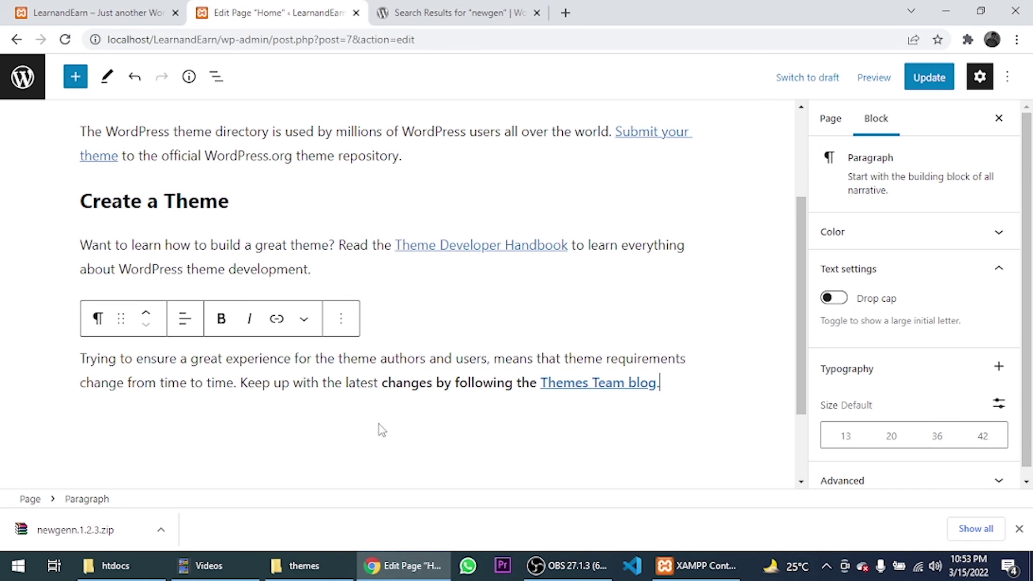
{"action": "left_click_drag", "start_coordinate": [667, 378], "coordinate": [379, 382]}
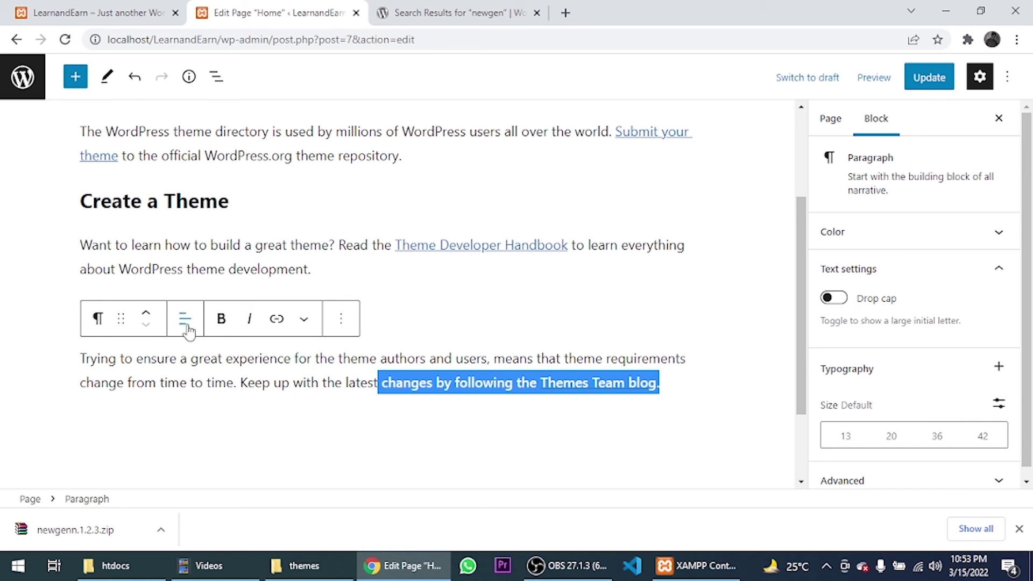
{"action": "left_click", "coordinate": [221, 318]}
{"action": "left_click", "coordinate": [350, 495]}
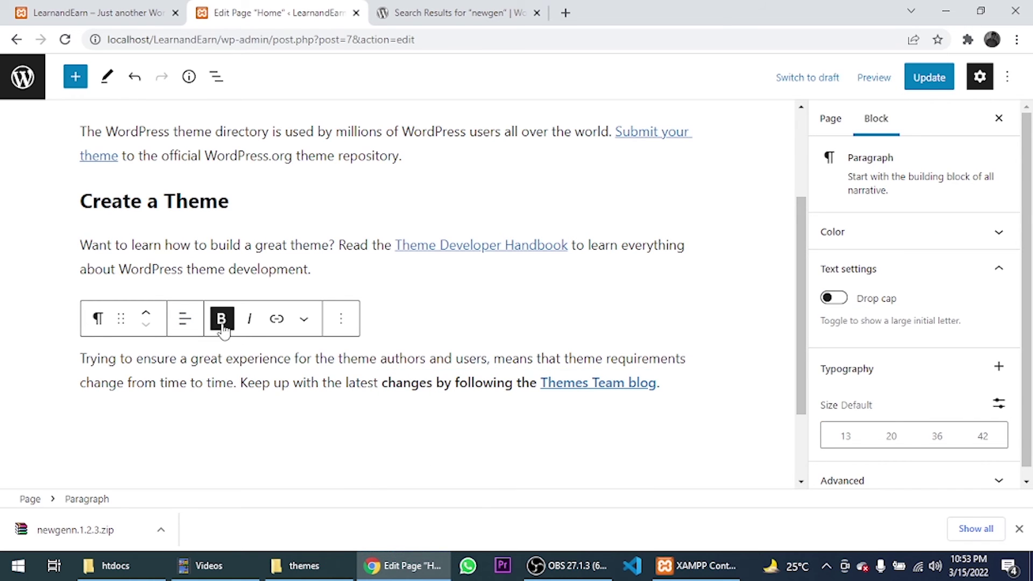
- Undo the bold formatting in the Stay Up-to-Date paragraph
{"action": "key", "text": "ctrl+z"}
{"action": "key", "text": "ctrl+z"}
{"action": "key", "text": "ctrl+z"}
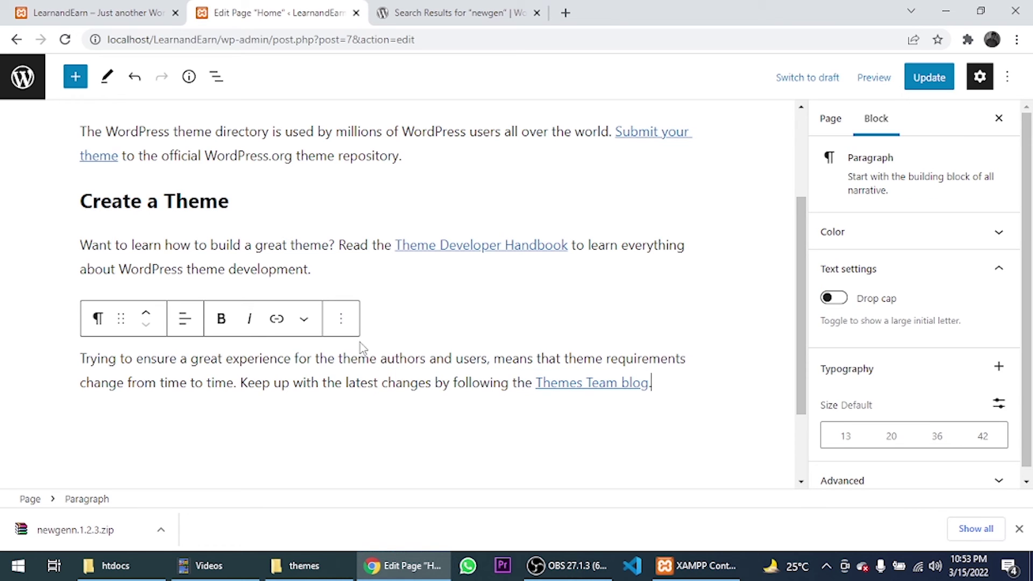
- Update the Home page with its new content and featured image, and reload the live site's front page
{"action": "left_click", "coordinate": [341, 318]}
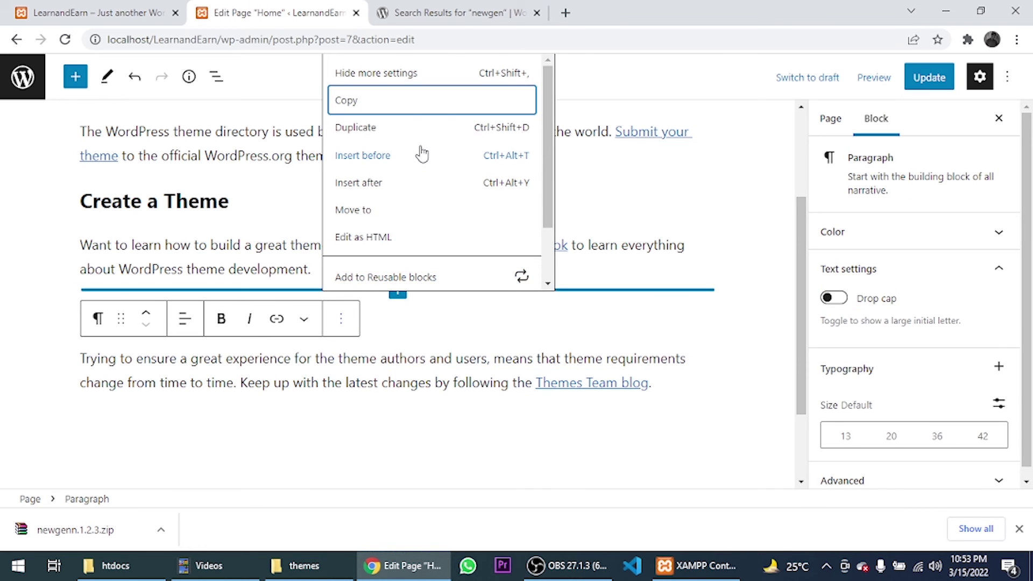
{"action": "scroll", "coordinate": [442, 317], "scroll_direction": "up", "scroll_amount": 3}
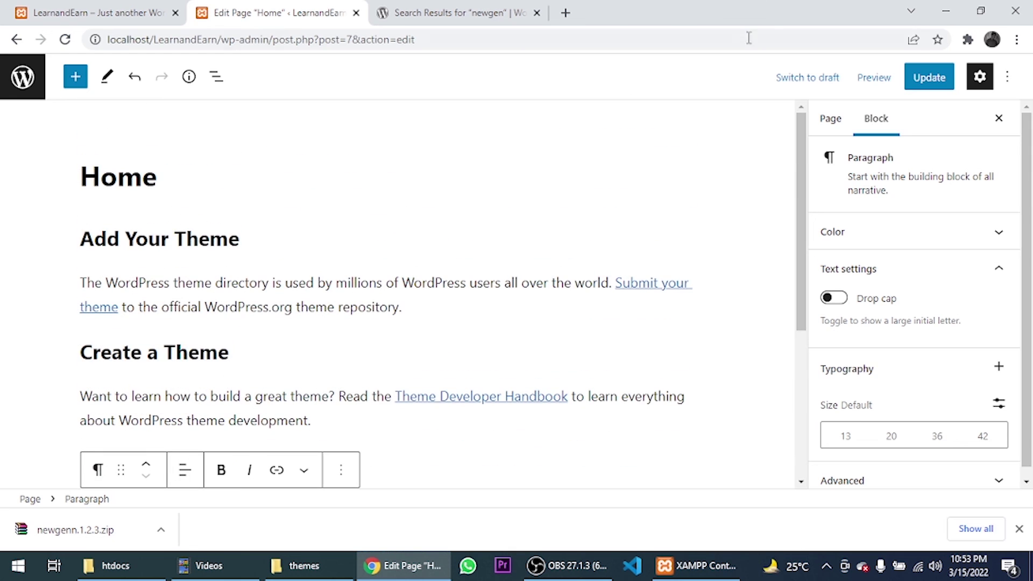
{"action": "left_click", "coordinate": [929, 77]}
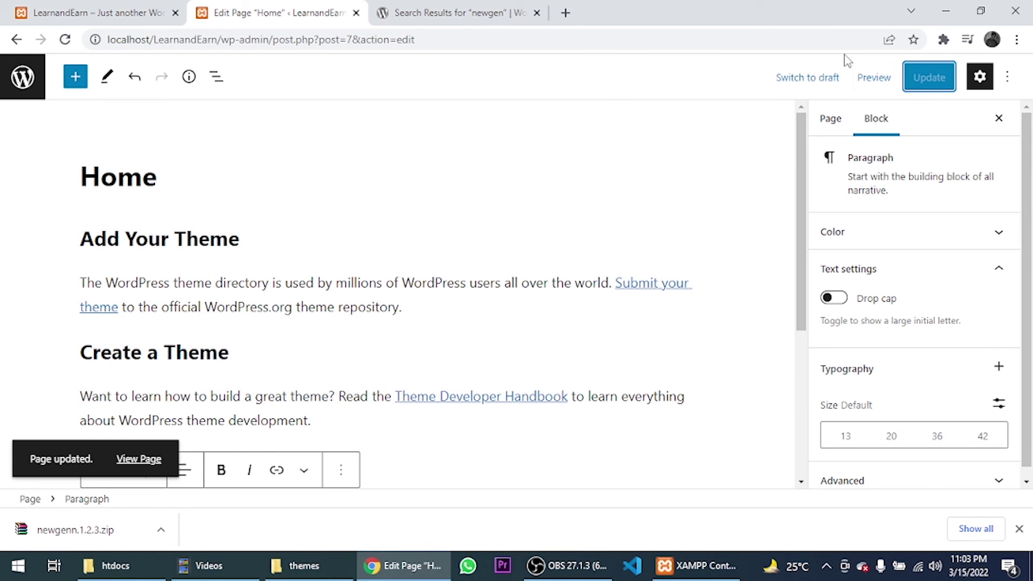
{"action": "left_click", "coordinate": [97, 12]}
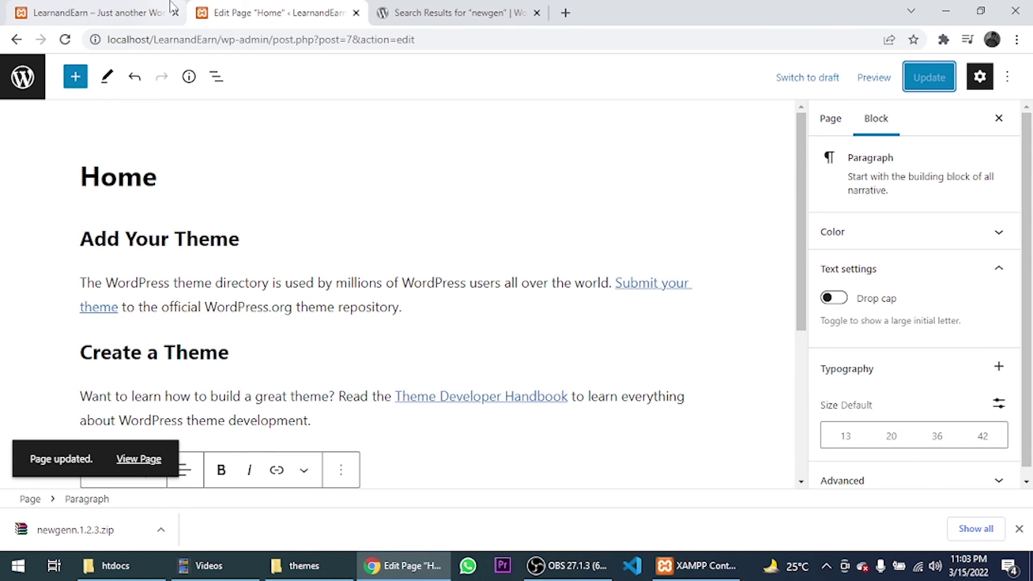
{"action": "left_click", "coordinate": [64, 39]}
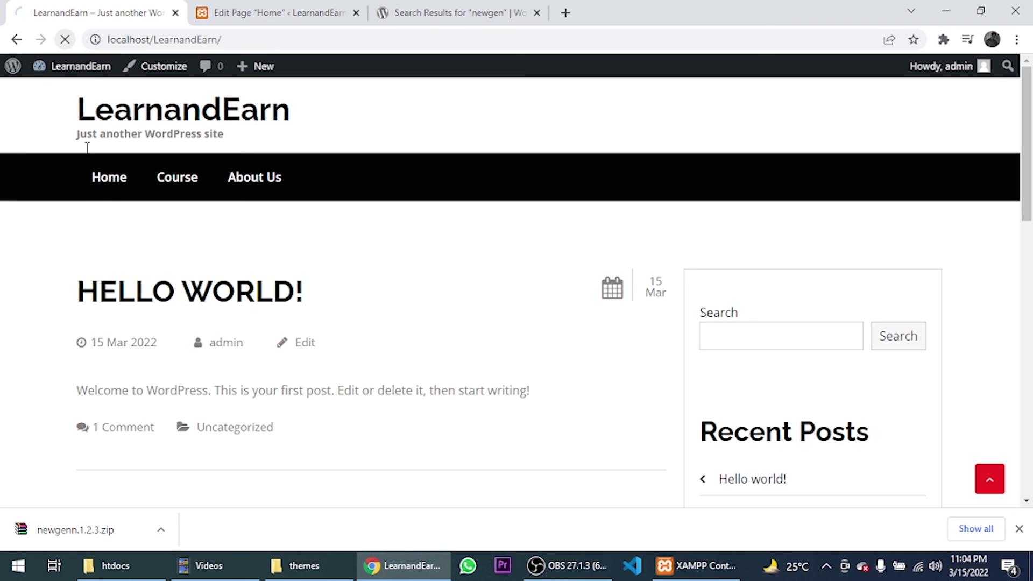
{"action": "scroll", "coordinate": [170, 356], "scroll_direction": "down", "scroll_amount": 6}
{"action": "scroll", "coordinate": [173, 358], "scroll_direction": "up", "scroll_amount": 6}
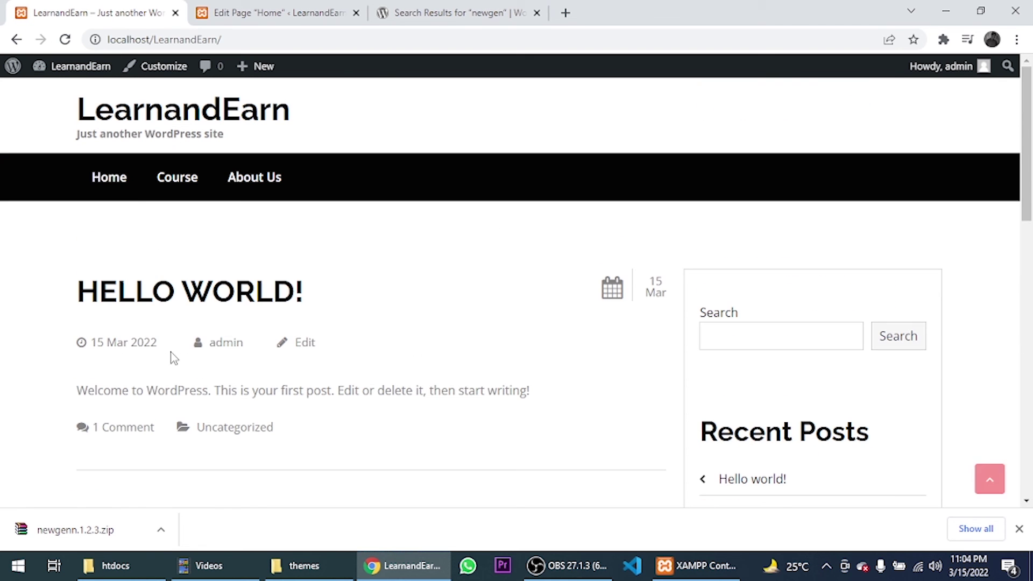
- Open Home from the live site's navigation bar and examine its featured image and text sections
{"action": "left_click", "coordinate": [97, 177]}
{"action": "scroll", "coordinate": [161, 227], "scroll_direction": "down", "scroll_amount": 7}
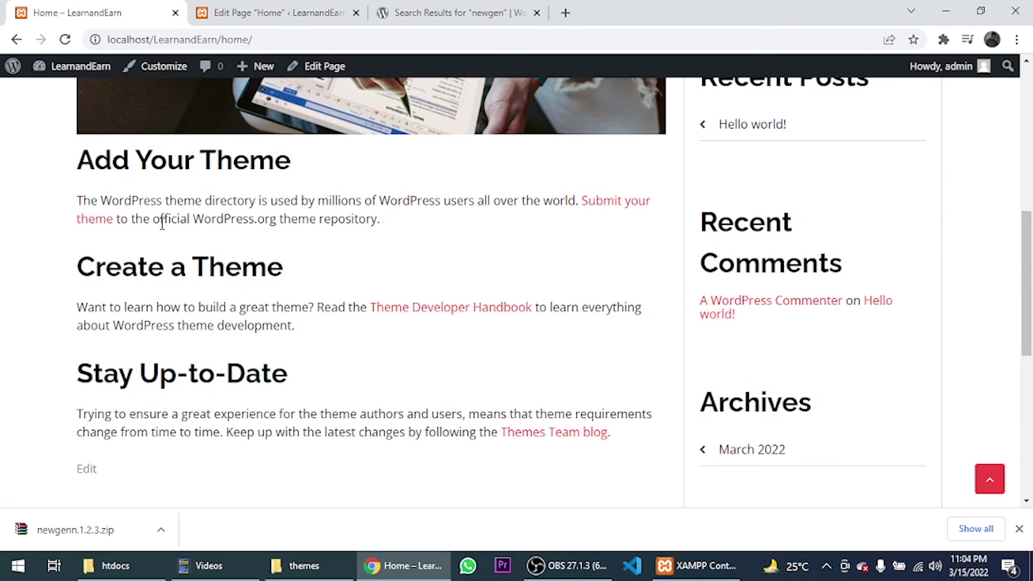
{"action": "scroll", "coordinate": [163, 226], "scroll_direction": "down", "scroll_amount": 7}
{"action": "scroll", "coordinate": [161, 224], "scroll_direction": "up", "scroll_amount": 4}
{"action": "scroll", "coordinate": [163, 228], "scroll_direction": "up", "scroll_amount": 8}
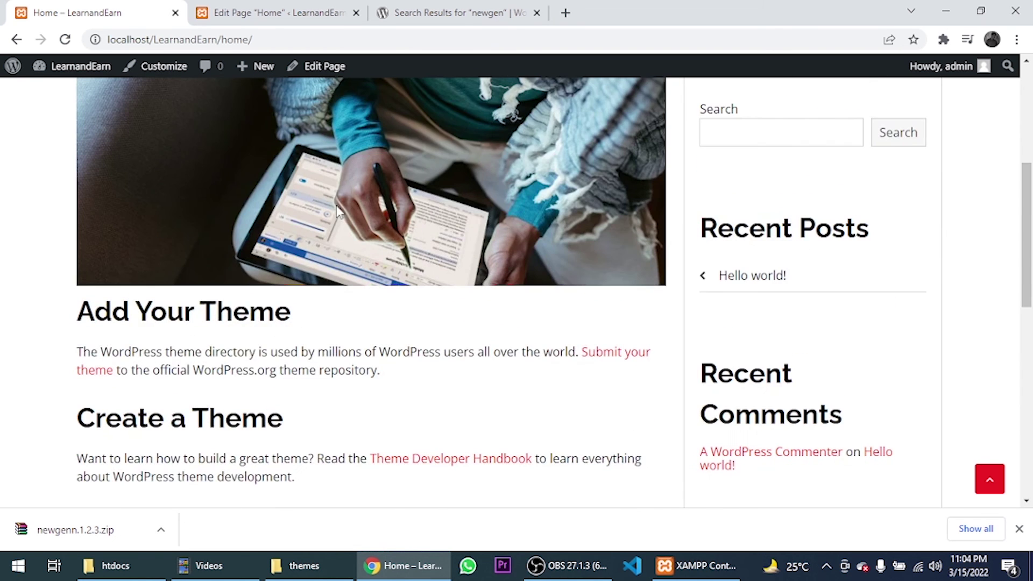
{"action": "scroll", "coordinate": [474, 275], "scroll_direction": "down", "scroll_amount": 2}
{"action": "scroll", "coordinate": [474, 275], "scroll_direction": "down", "scroll_amount": 4}
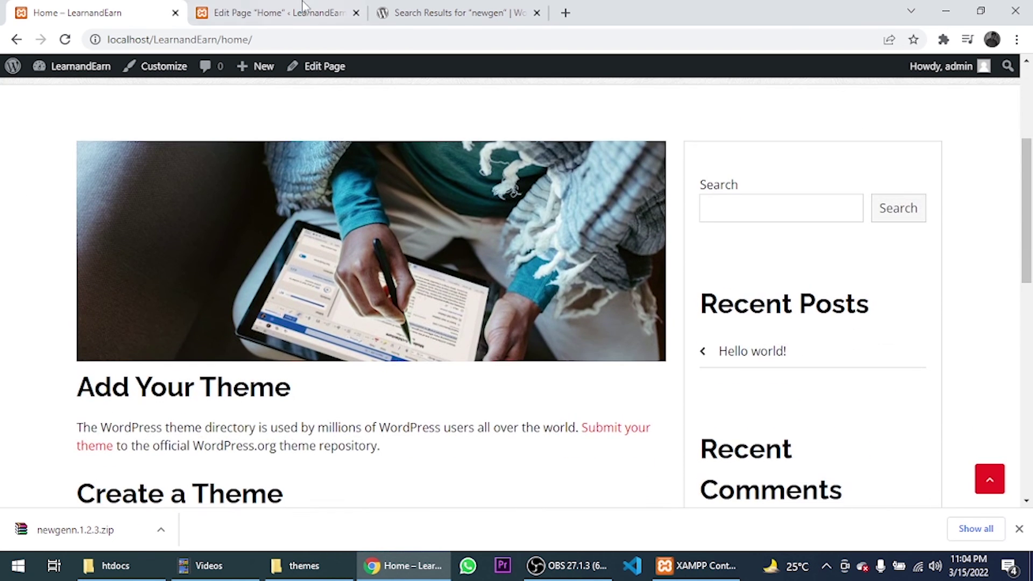
- Compare the featured image in the Home page's settings with the image on the live Home page
{"action": "left_click", "coordinate": [277, 13]}
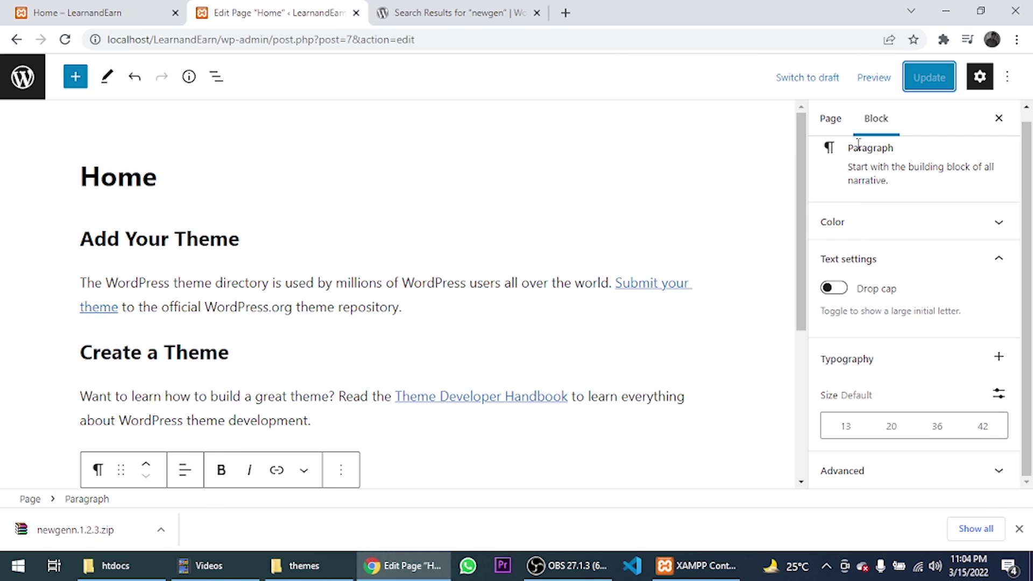
{"action": "left_click", "coordinate": [833, 119]}
{"action": "scroll", "coordinate": [844, 154], "scroll_direction": "down", "scroll_amount": 5}
{"action": "left_click", "coordinate": [135, 12]}
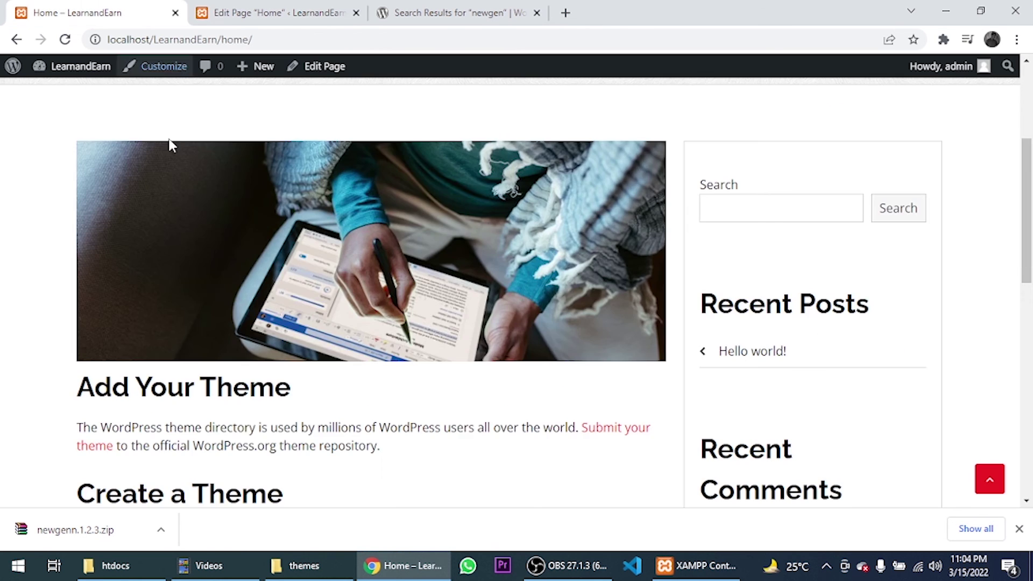
{"action": "scroll", "coordinate": [169, 143], "scroll_direction": "down", "scroll_amount": 5}
{"action": "scroll", "coordinate": [226, 350], "scroll_direction": "up", "scroll_amount": 8}
{"action": "left_click", "coordinate": [294, 8]}
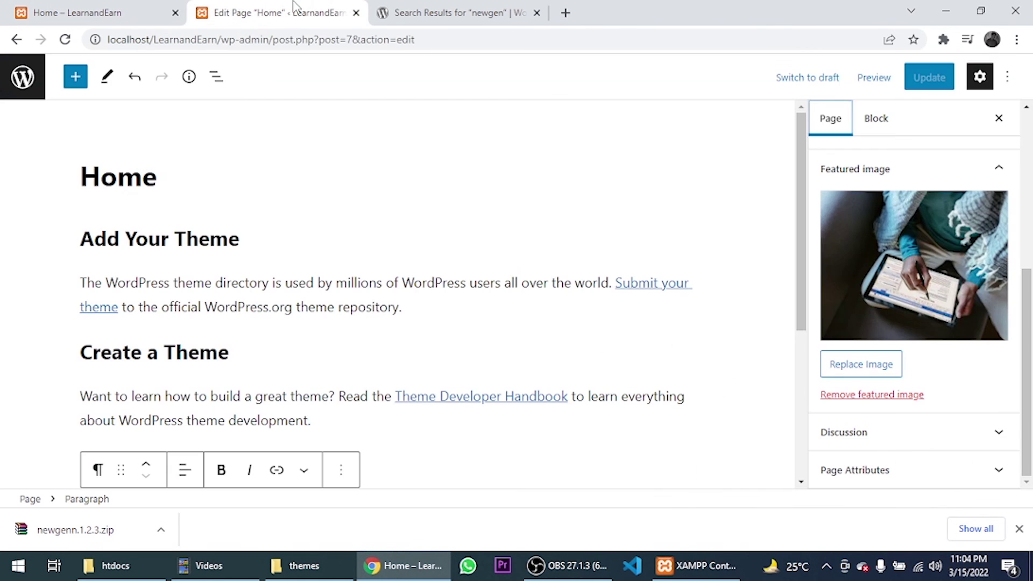